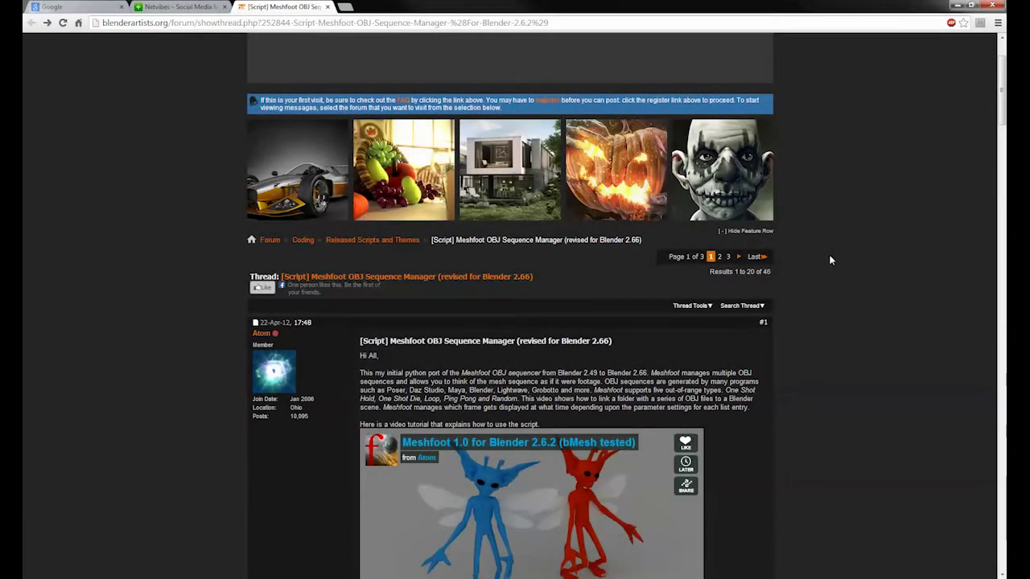
- Scroll through the BlenderArtists.org thread to find the Meshfoot attachment
{"action": "scroll", "coordinate": [811, 277], "scroll_direction": "down", "scroll_amount": 1}
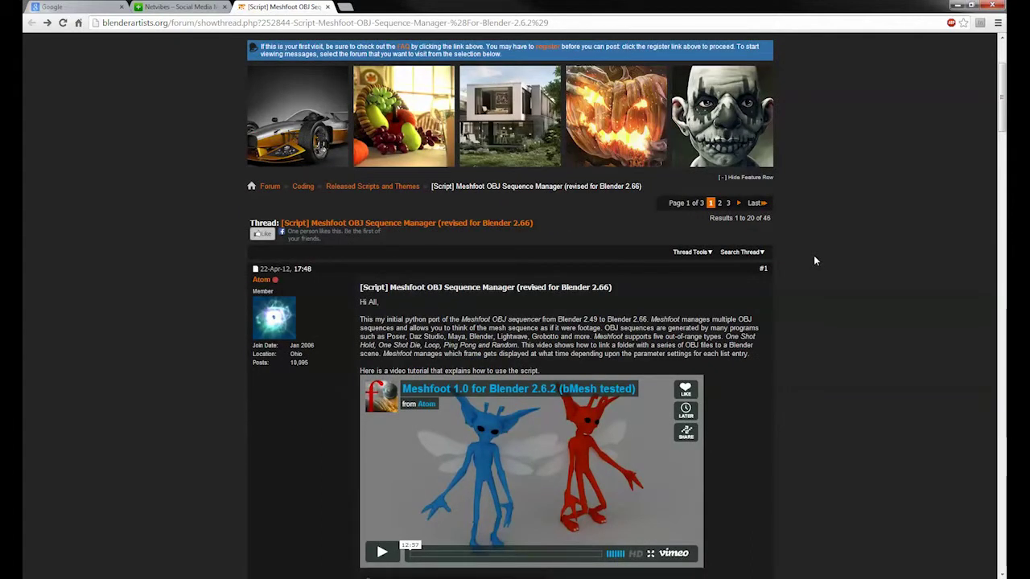
{"action": "scroll", "coordinate": [814, 260], "scroll_direction": "down", "scroll_amount": 1}
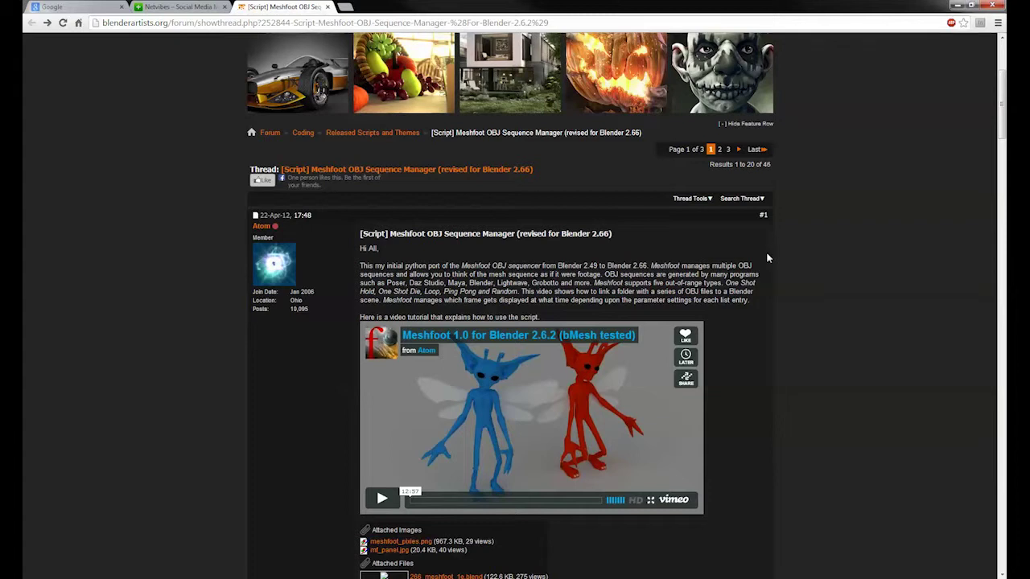
{"action": "scroll", "coordinate": [784, 253], "scroll_direction": "down", "scroll_amount": 1}
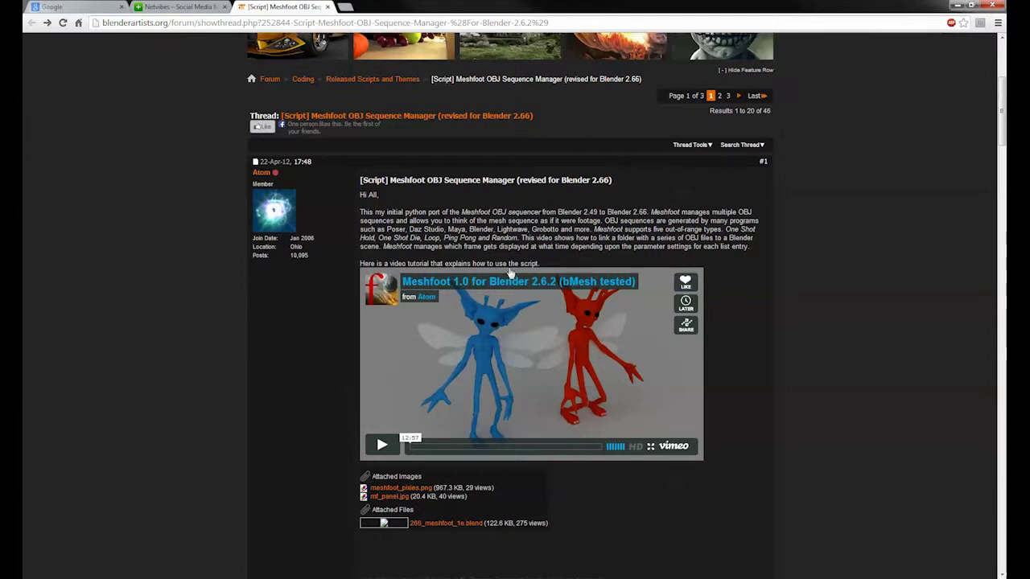
{"action": "scroll", "coordinate": [213, 119], "scroll_direction": "up", "scroll_amount": 3}
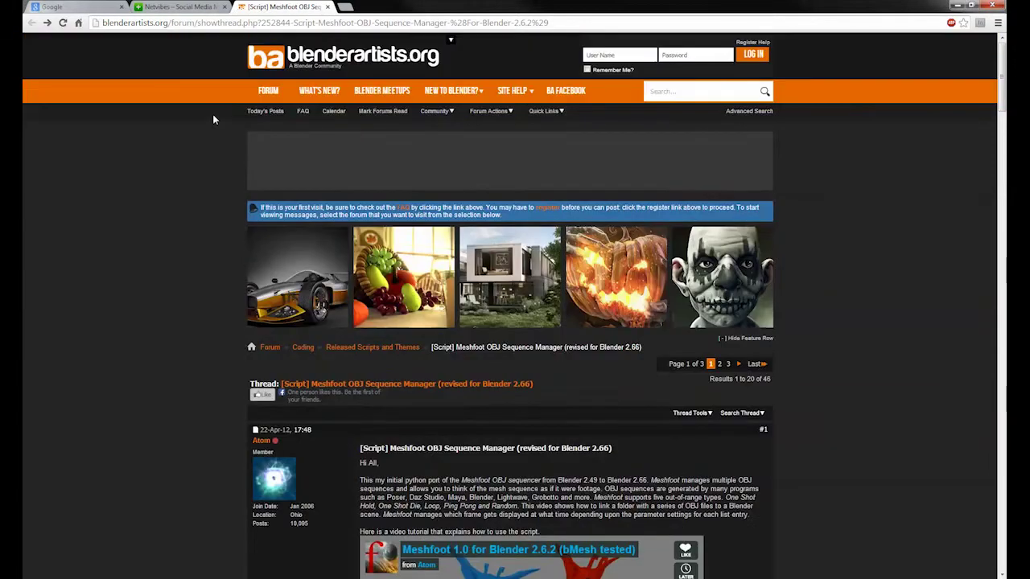
{"action": "scroll", "coordinate": [207, 242], "scroll_direction": "down", "scroll_amount": 1}
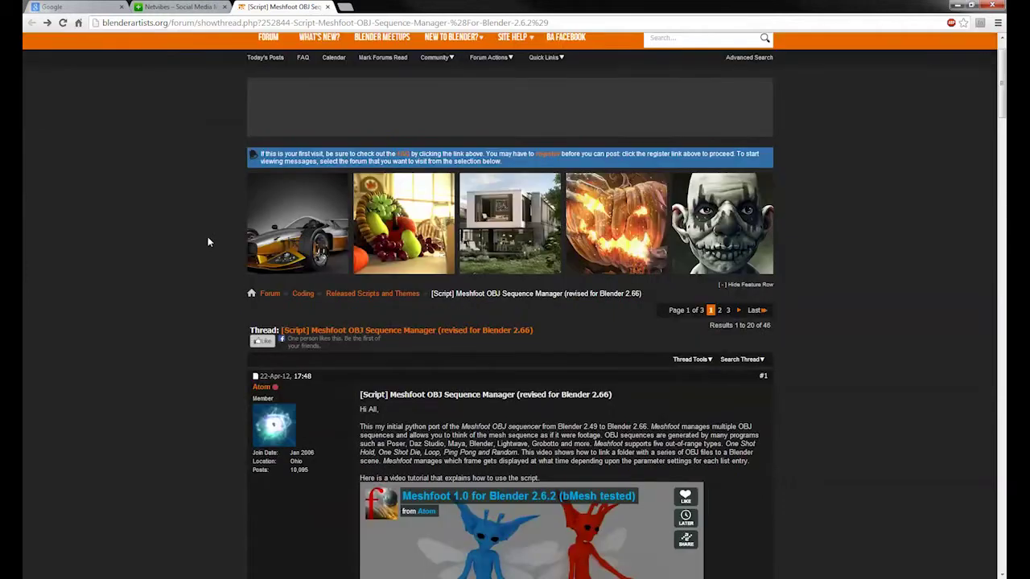
{"action": "scroll", "coordinate": [223, 232], "scroll_direction": "up", "scroll_amount": 1}
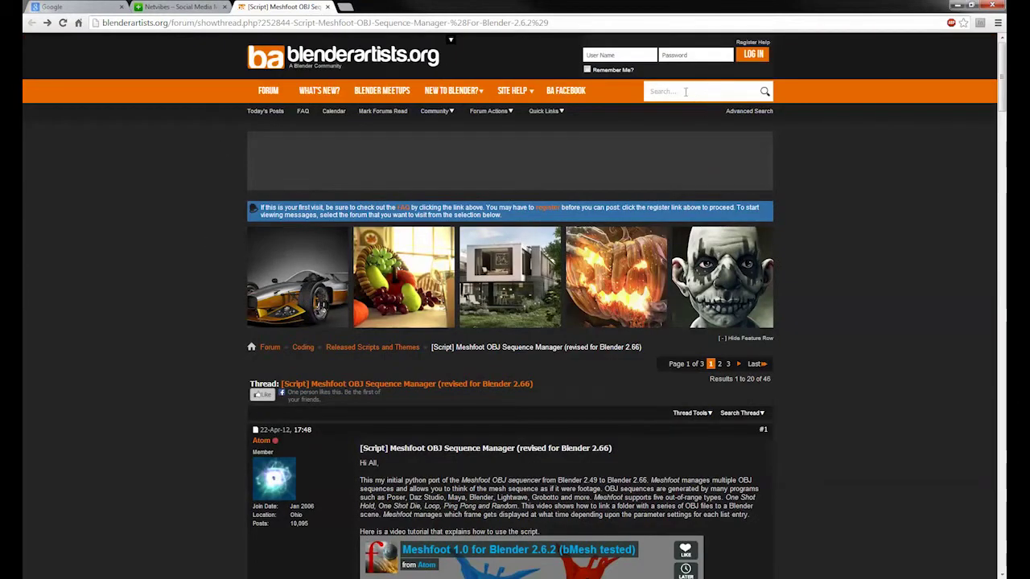
{"action": "scroll", "coordinate": [602, 352], "scroll_direction": "down", "scroll_amount": 2}
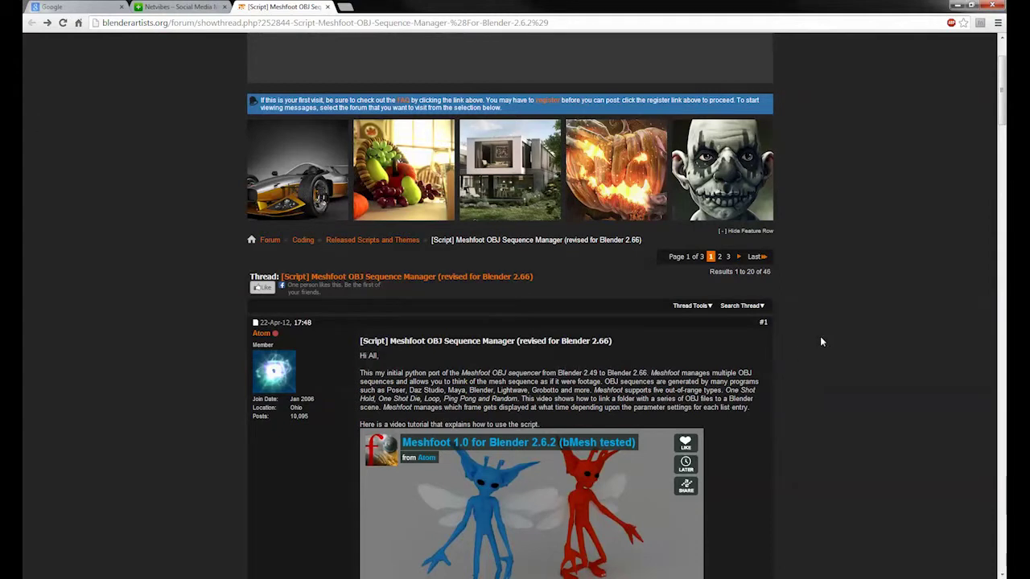
{"action": "scroll", "coordinate": [820, 341], "scroll_direction": "down", "scroll_amount": 2}
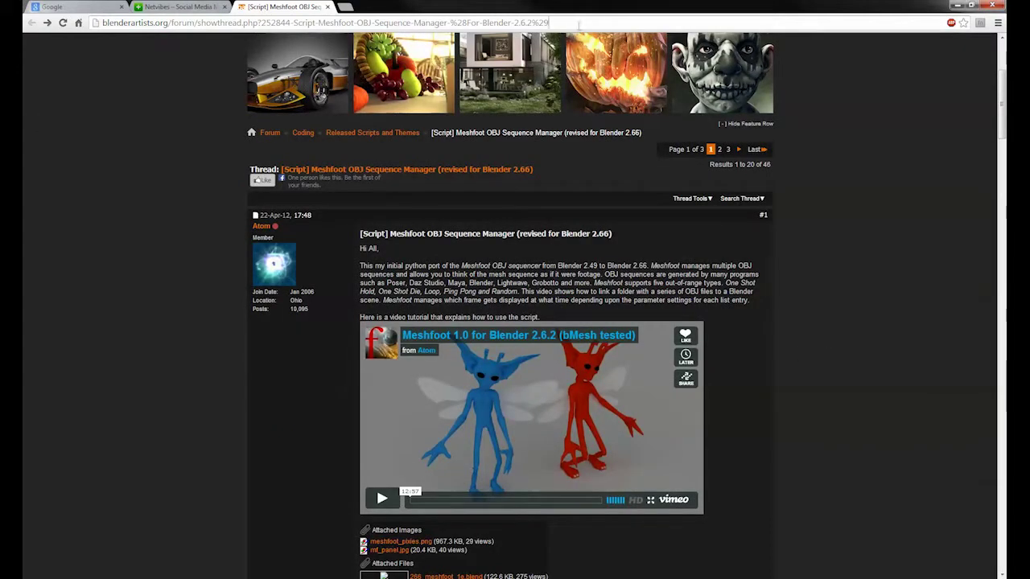
- Download the 266_meshfoot_1e.blend attachment and open it in Blender from Chrome's download shelf
{"action": "left_click", "coordinate": [129, 22]}
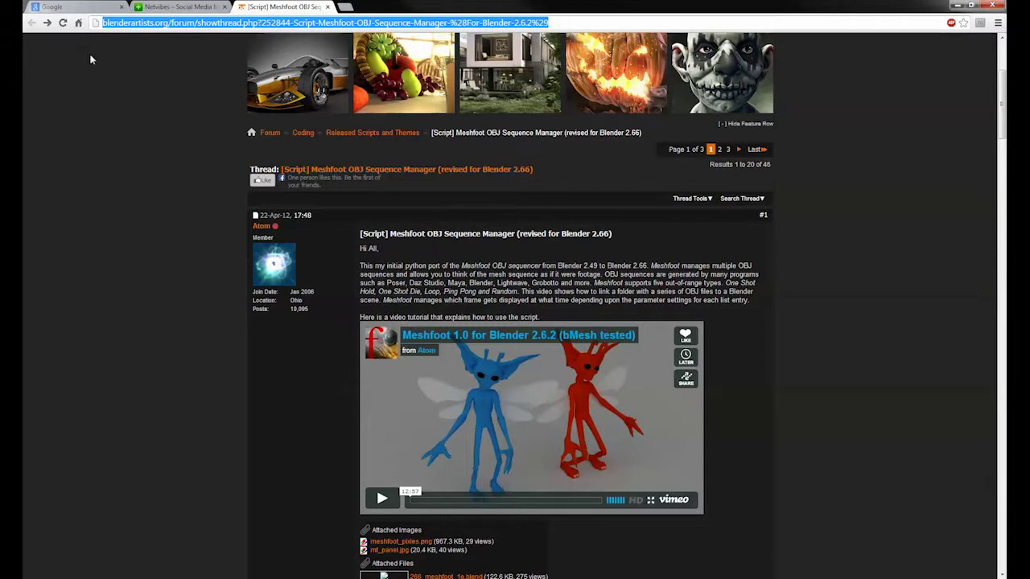
{"action": "left_click", "coordinate": [150, 98]}
{"action": "scroll", "coordinate": [508, 362], "scroll_direction": "down", "scroll_amount": 1}
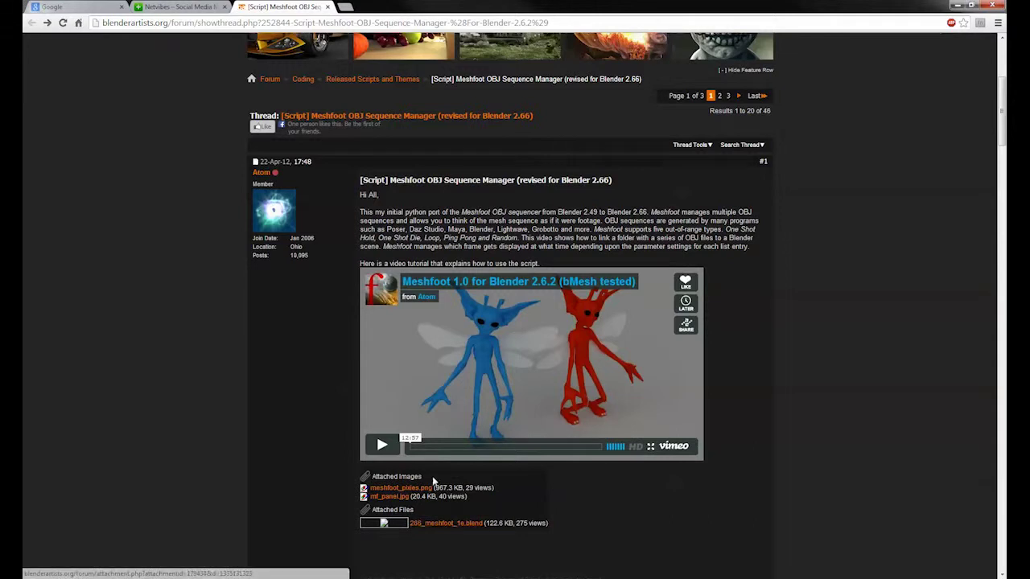
{"action": "left_click", "coordinate": [441, 524]}
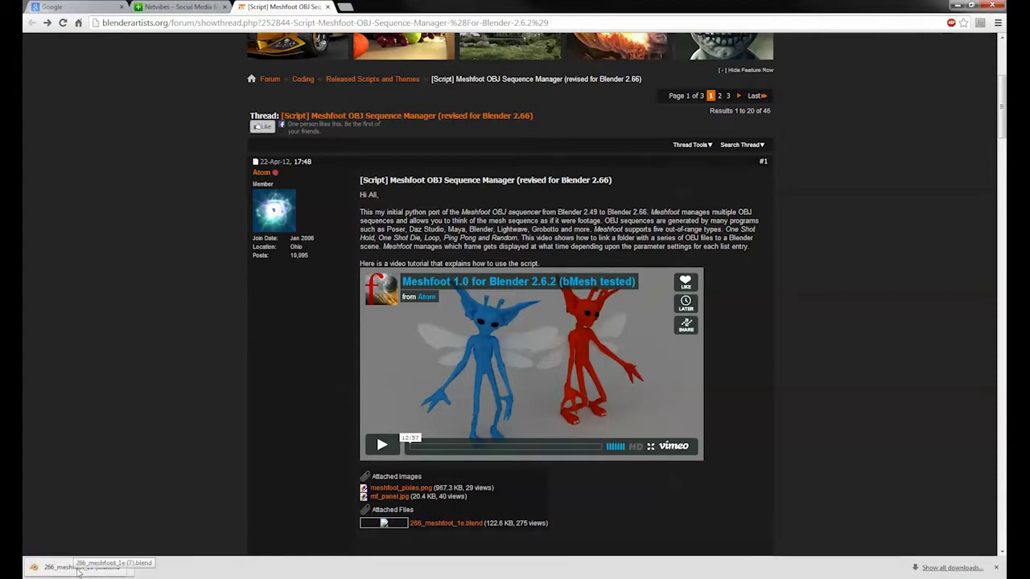
{"action": "left_click", "coordinate": [78, 568]}
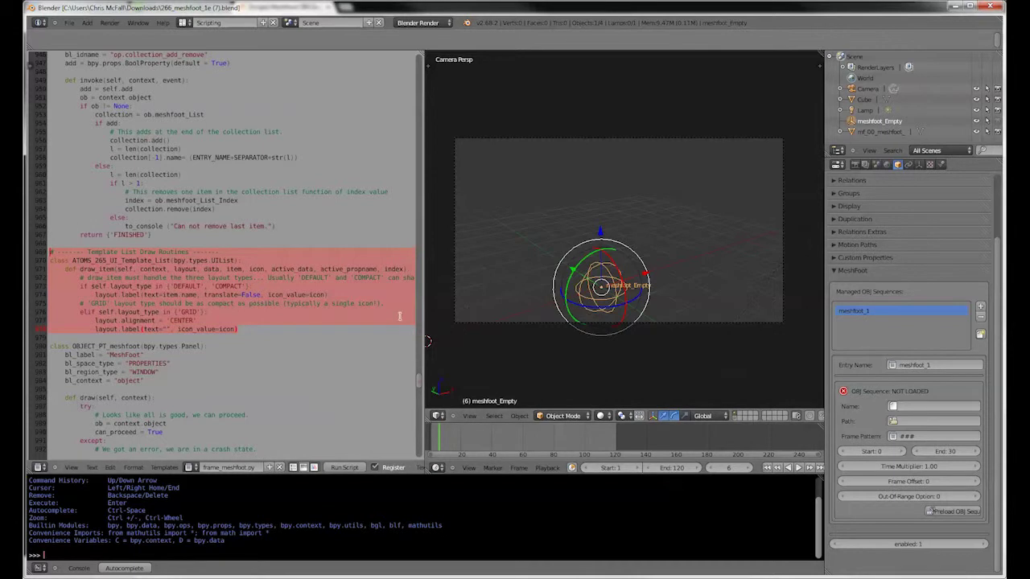
- Return to the top of the Meshfoot script and briefly show the Text menu's file actions
{"action": "scroll", "coordinate": [243, 391], "scroll_direction": "up", "scroll_amount": 8}
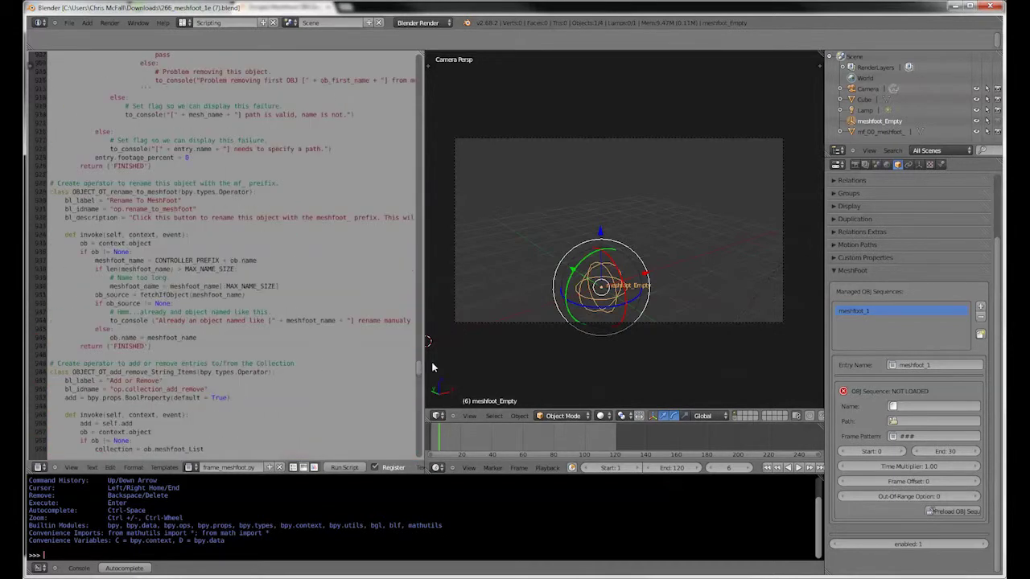
{"action": "key", "text": "ctrl+Home"}
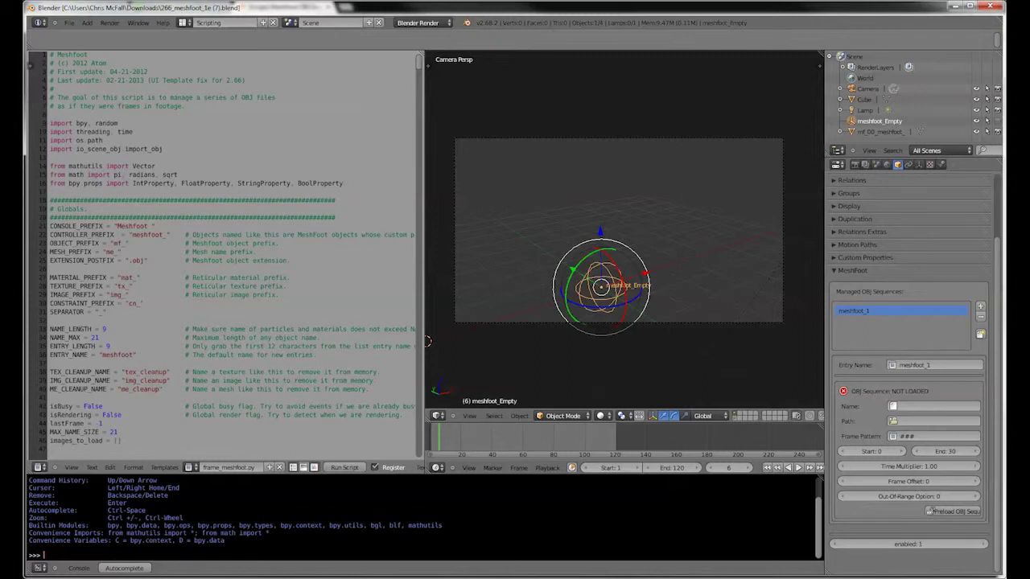
{"action": "left_click", "coordinate": [93, 468]}
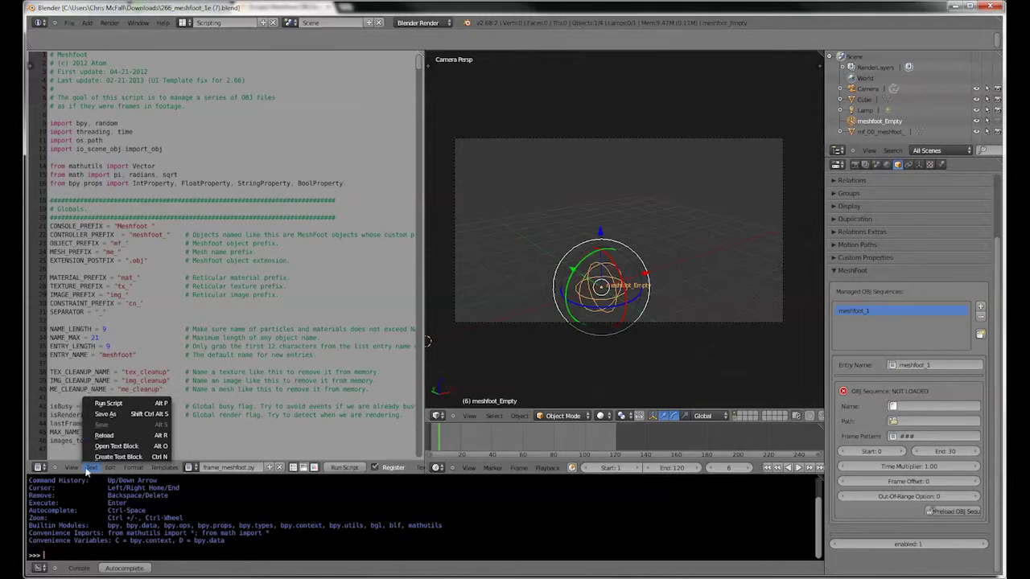
{"action": "left_click", "coordinate": [87, 469]}
- Start Save As for the script and browse to Blender_Folder's Scripts folder
{"action": "left_click", "coordinate": [71, 468]}
{"action": "left_click", "coordinate": [94, 470]}
{"action": "left_click", "coordinate": [93, 469]}
{"action": "left_click", "coordinate": [134, 414]}
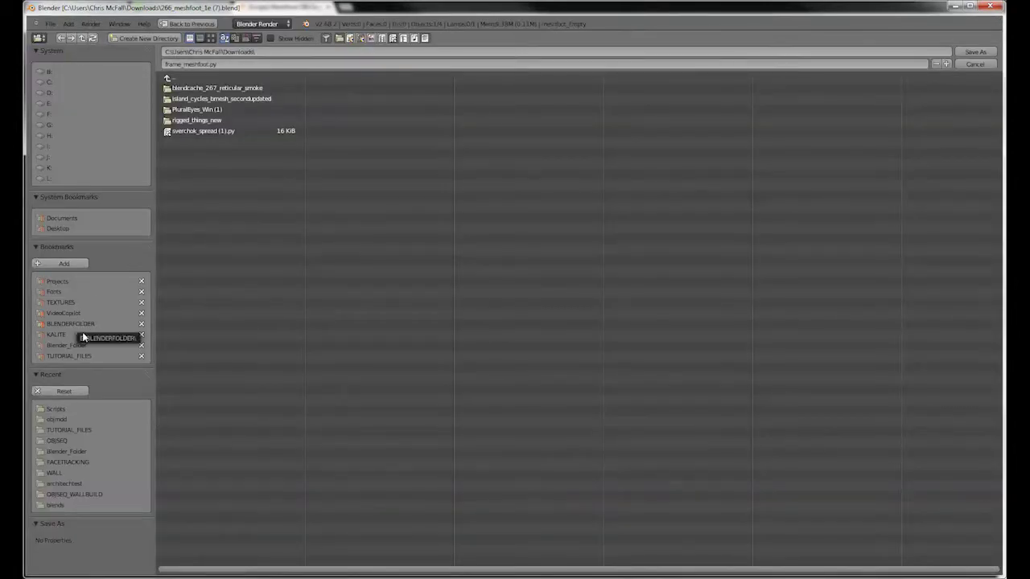
{"action": "left_click", "coordinate": [65, 345]}
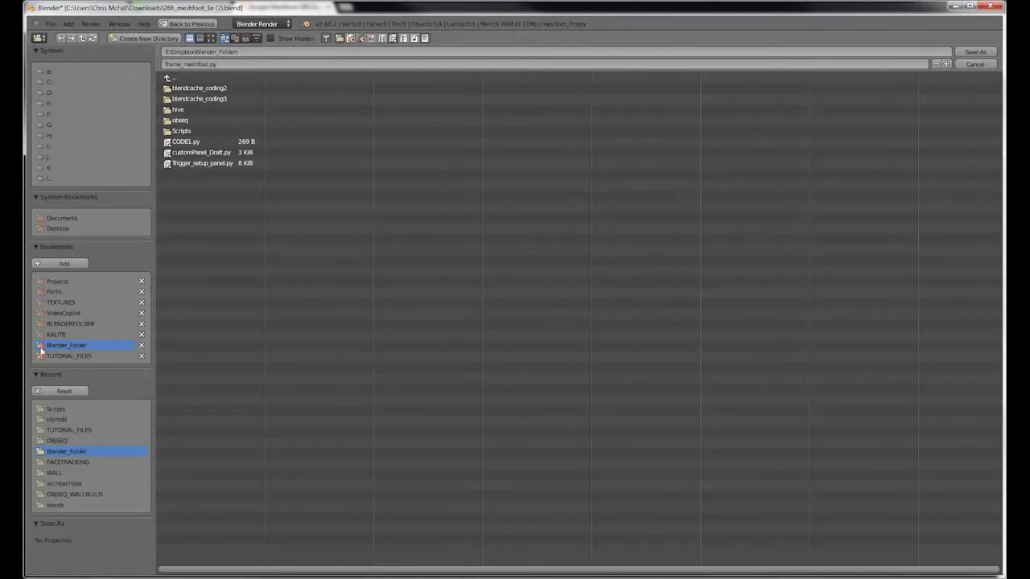
{"action": "left_click", "coordinate": [182, 132]}
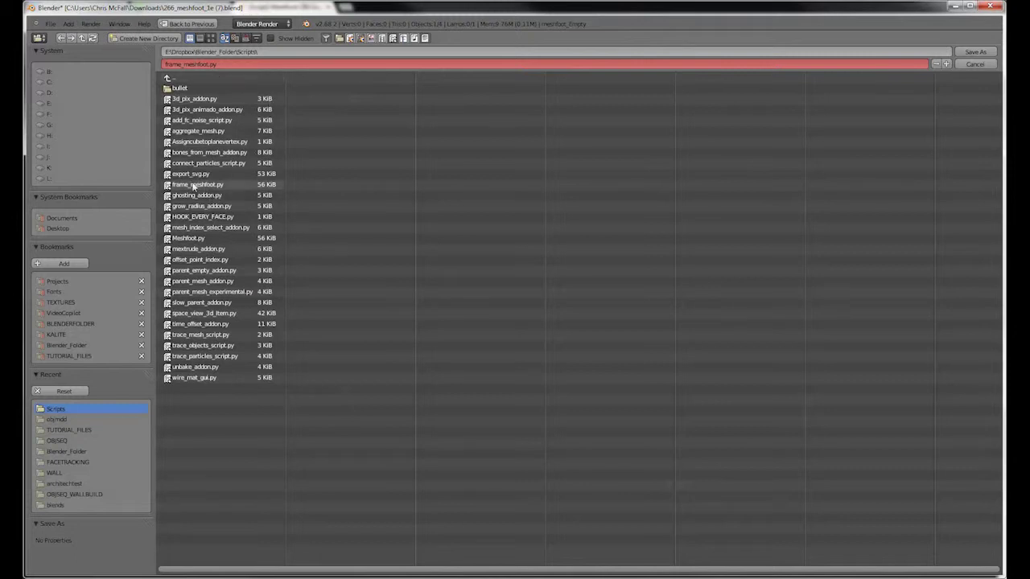
- Remove the 'frame_' prefix so the file is named meshfoot.py, and save it
{"action": "left_click", "coordinate": [187, 63]}
{"action": "left_click_drag", "start_coordinate": [188, 64], "coordinate": [145, 62]}
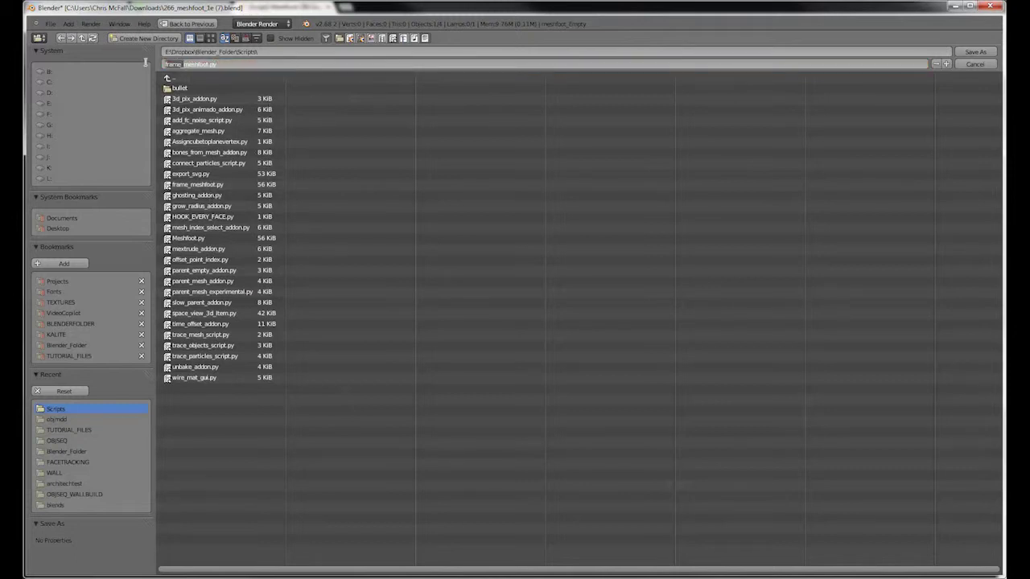
{"action": "key", "text": "BackSpace"}
{"action": "left_click_drag", "start_coordinate": [190, 64], "coordinate": [197, 64]}
{"action": "left_click", "coordinate": [888, 58]}
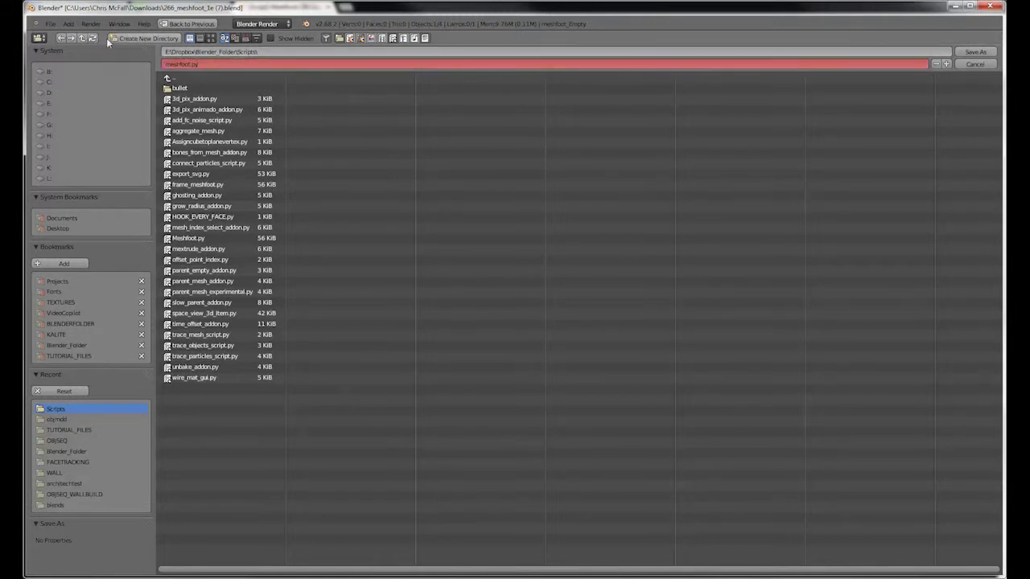
{"action": "left_click", "coordinate": [980, 53]}
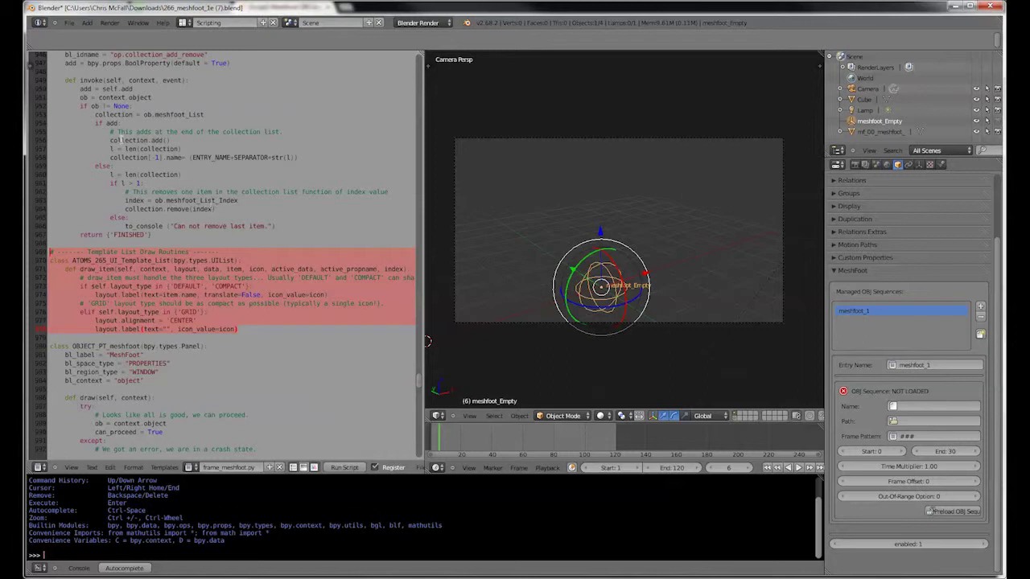
- Start a new default file by reloading the start-up file
{"action": "left_click", "coordinate": [38, 468]}
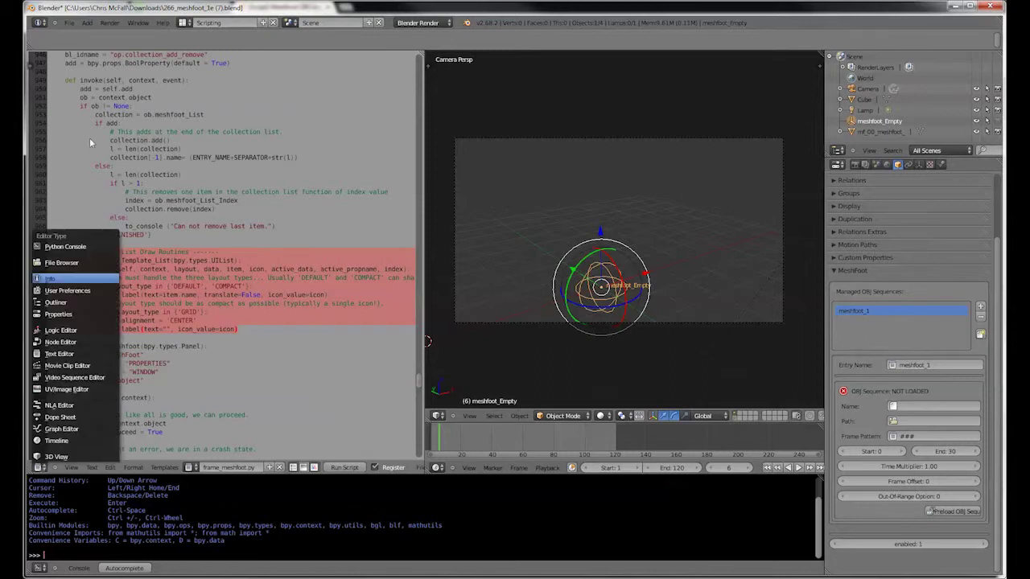
{"action": "left_click", "coordinate": [69, 23]}
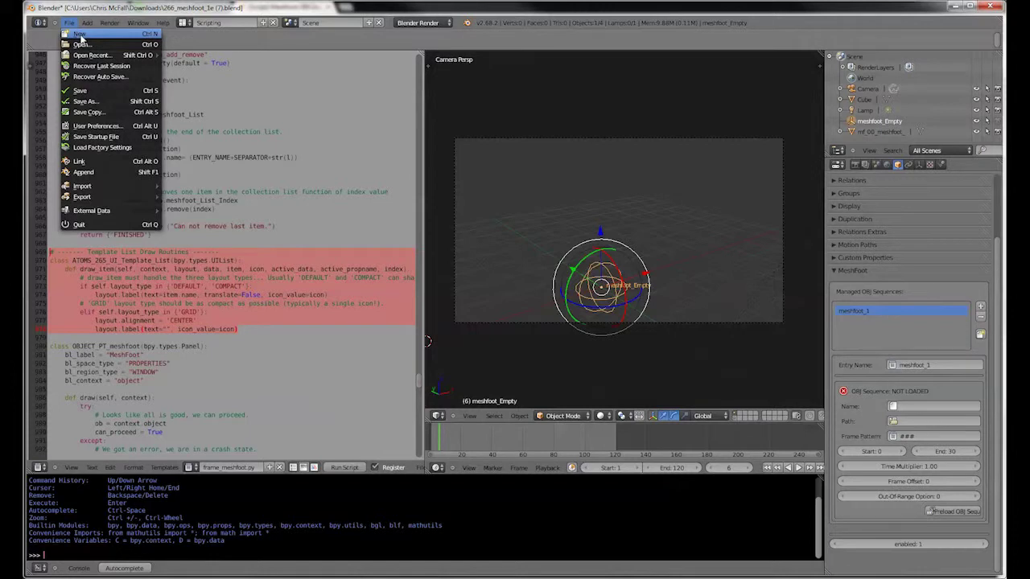
{"action": "left_click", "coordinate": [81, 37]}
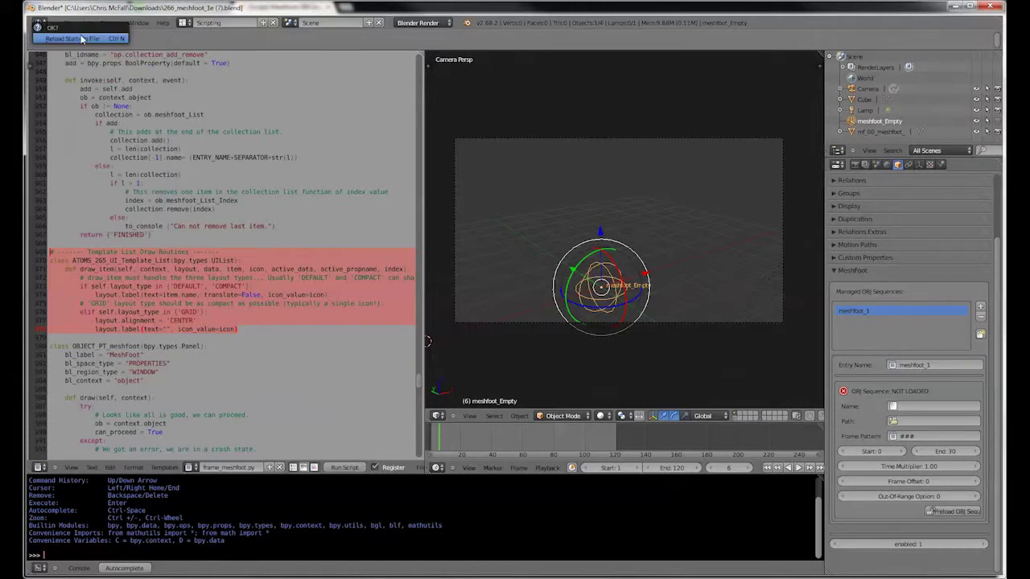
{"action": "left_click", "coordinate": [81, 39]}
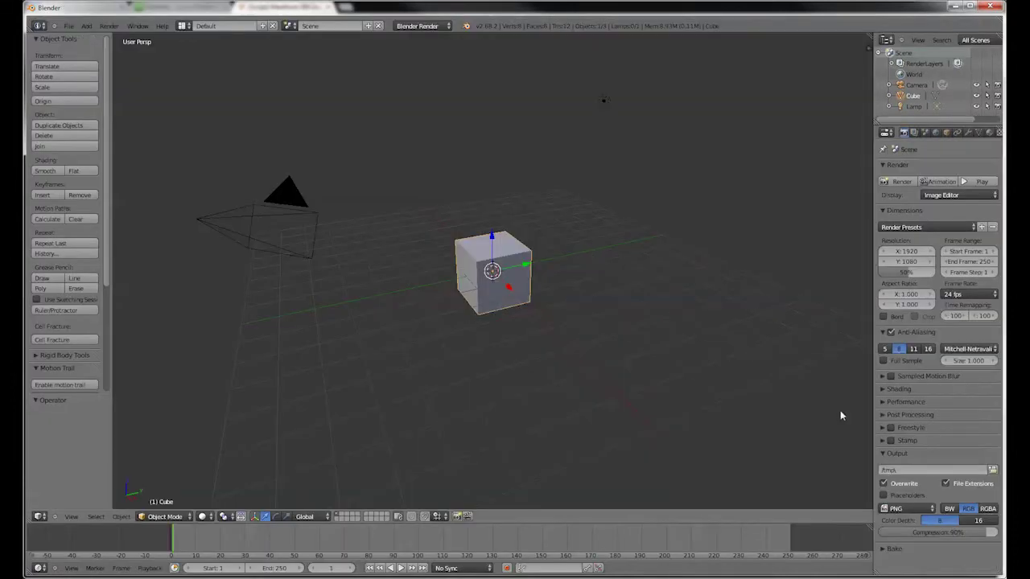
- Turn on the screencast key display from the viewport's side properties
{"action": "key", "text": "n"}
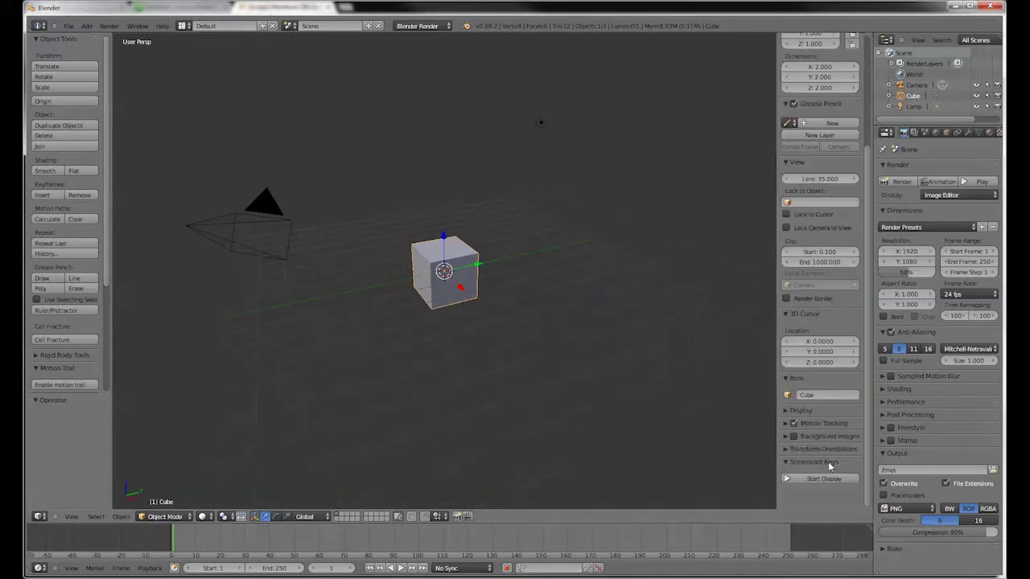
{"action": "left_click", "coordinate": [822, 479]}
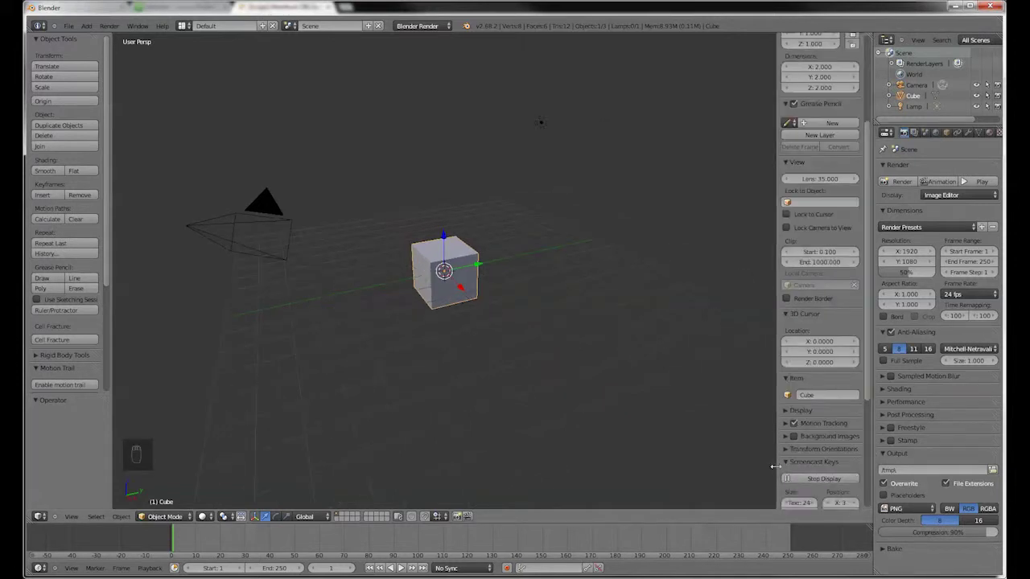
{"action": "key", "text": "n"}
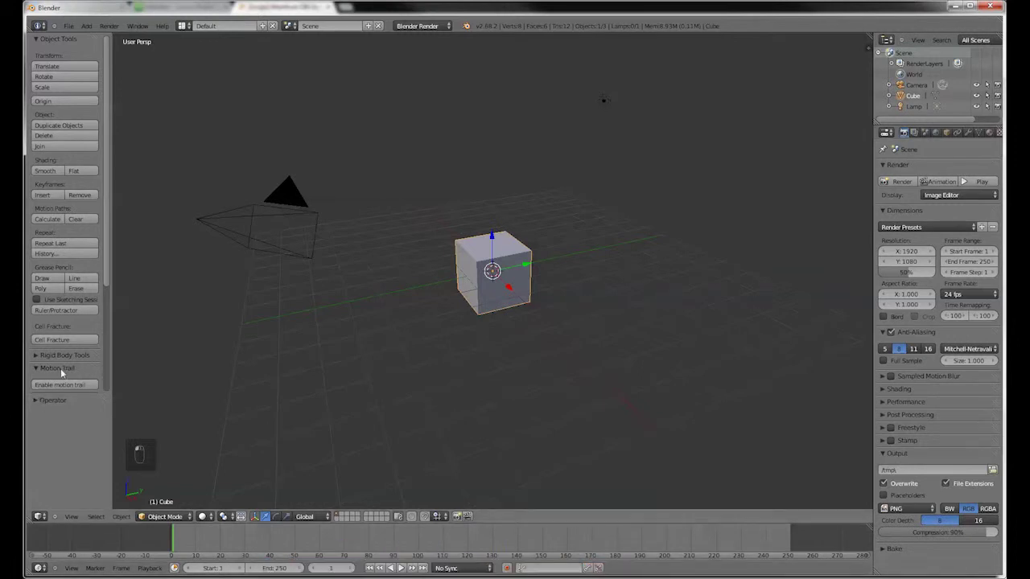
- Split the 3D view into two side-by-side viewports
{"action": "scroll", "coordinate": [510, 341], "scroll_direction": "up", "scroll_amount": 4}
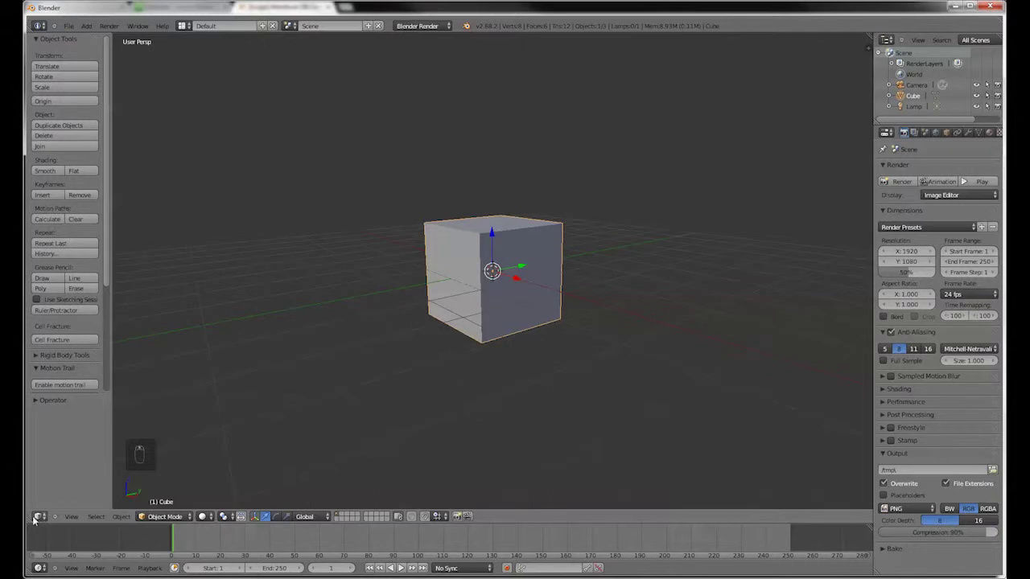
{"action": "left_click_drag", "start_coordinate": [36, 518], "coordinate": [362, 494]}
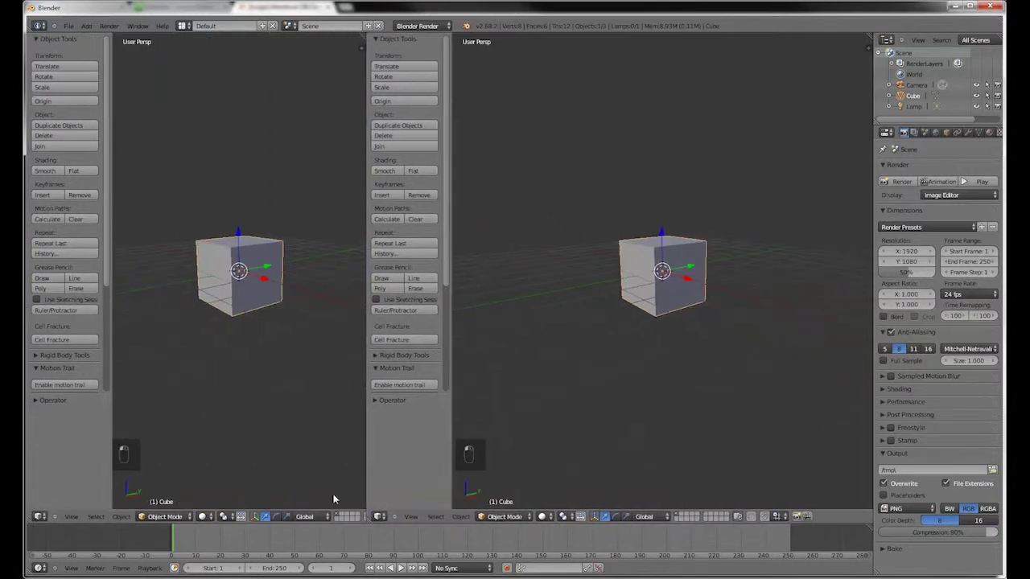
{"action": "left_click", "coordinate": [37, 517]}
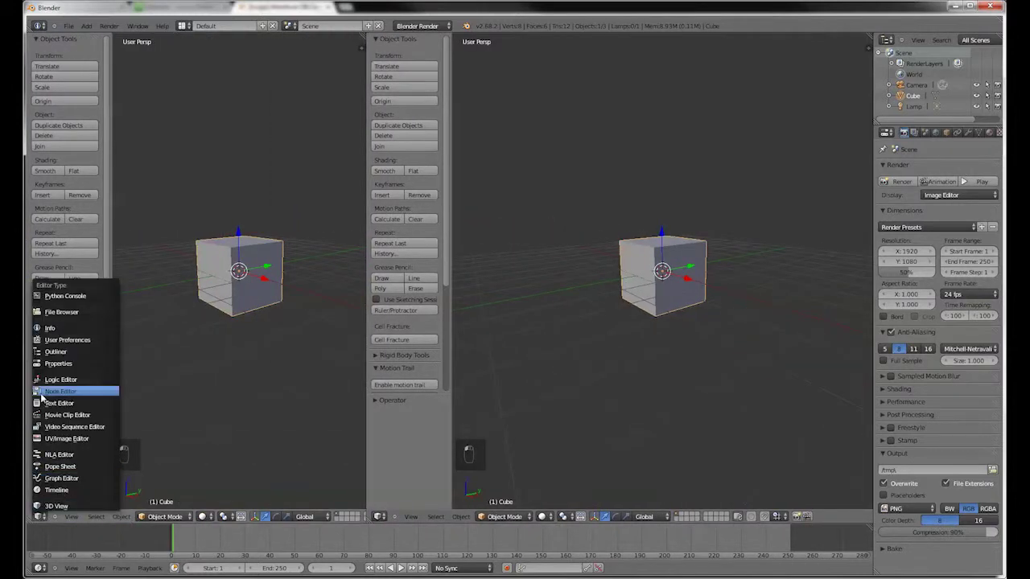
- Make the left view a Text Editor and open Meshfoot.py from Blender_Folder's Scripts folder
{"action": "left_click", "coordinate": [58, 403]}
{"action": "left_click", "coordinate": [90, 517]}
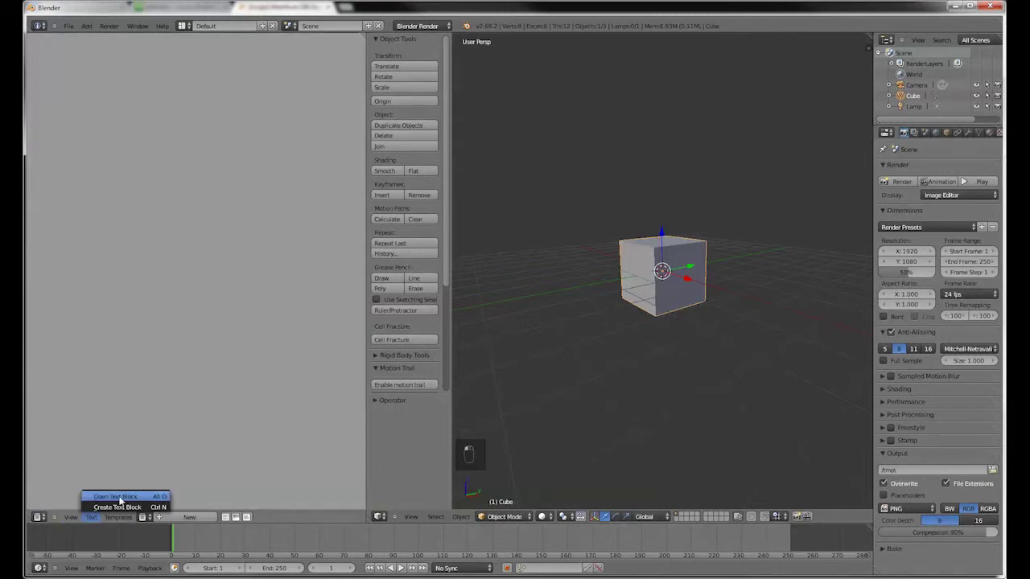
{"action": "left_click", "coordinate": [121, 504]}
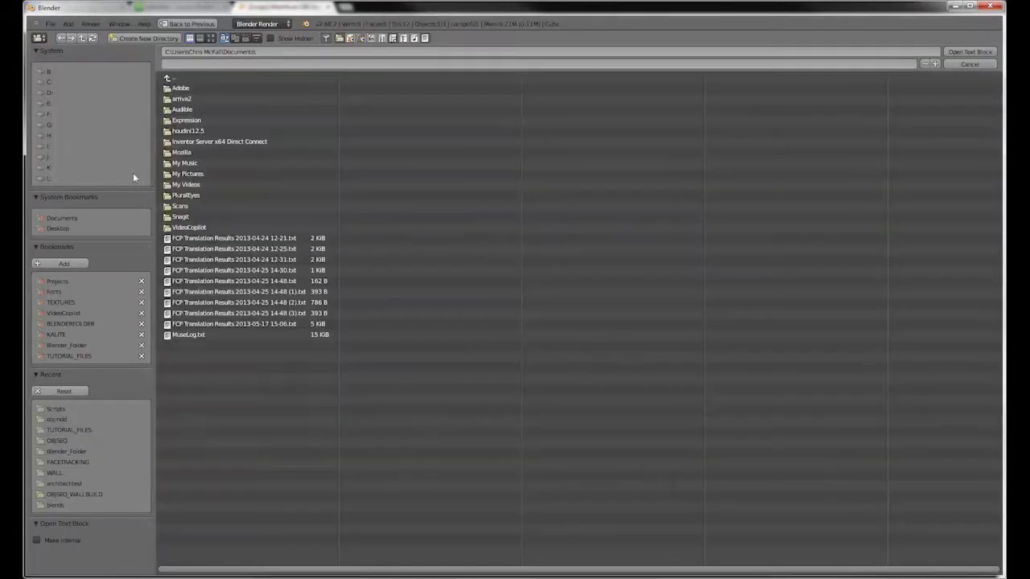
{"action": "left_click", "coordinate": [62, 344]}
{"action": "left_click", "coordinate": [181, 130]}
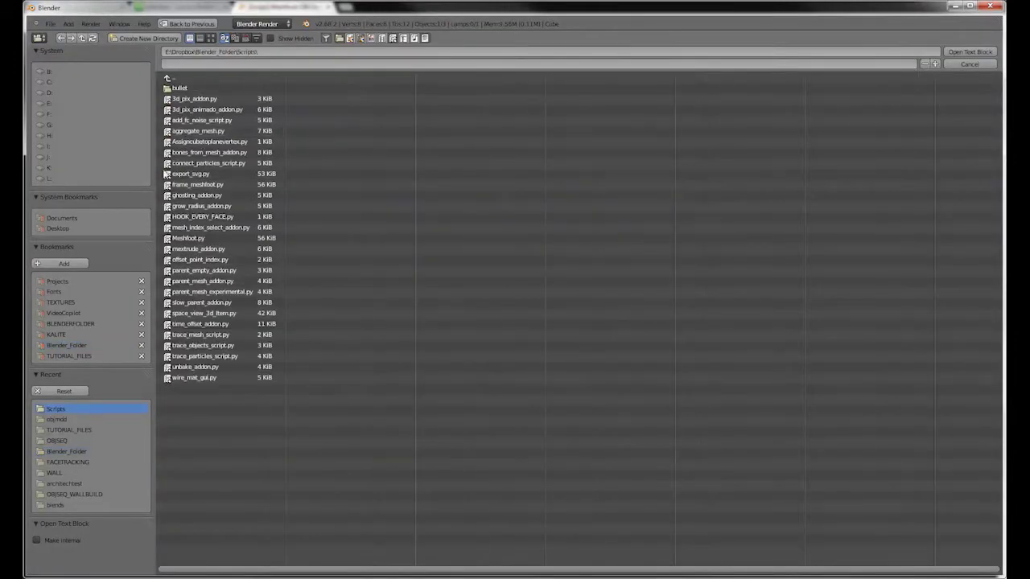
{"action": "left_click", "coordinate": [188, 238]}
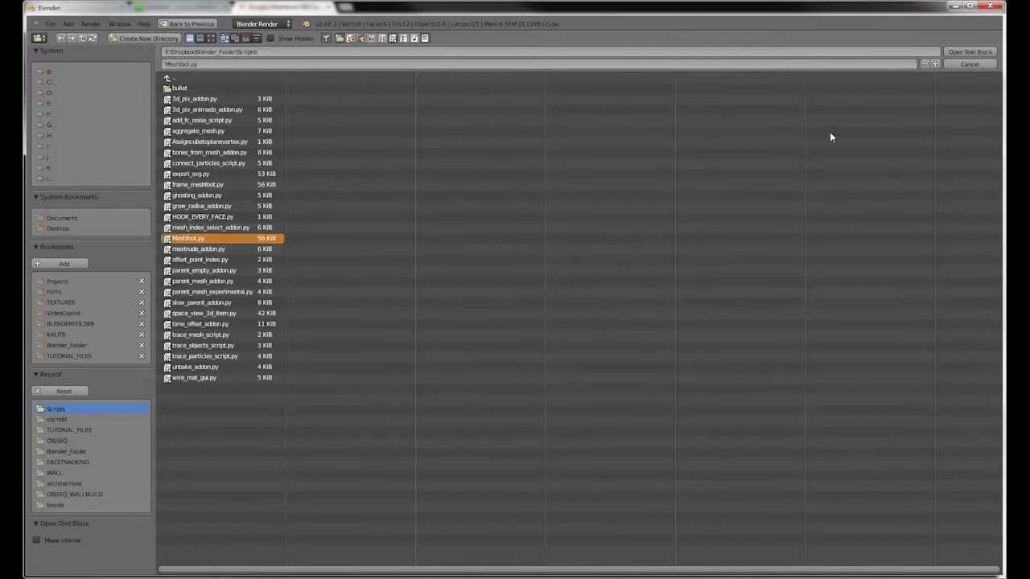
{"action": "left_click", "coordinate": [965, 53]}
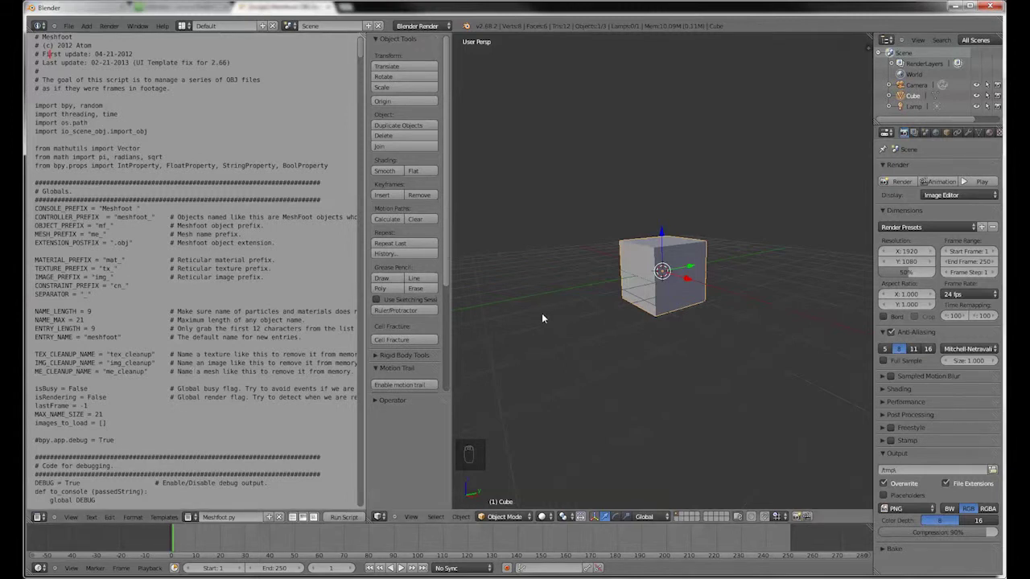
{"action": "scroll", "coordinate": [198, 251], "scroll_direction": "down", "scroll_amount": 15}
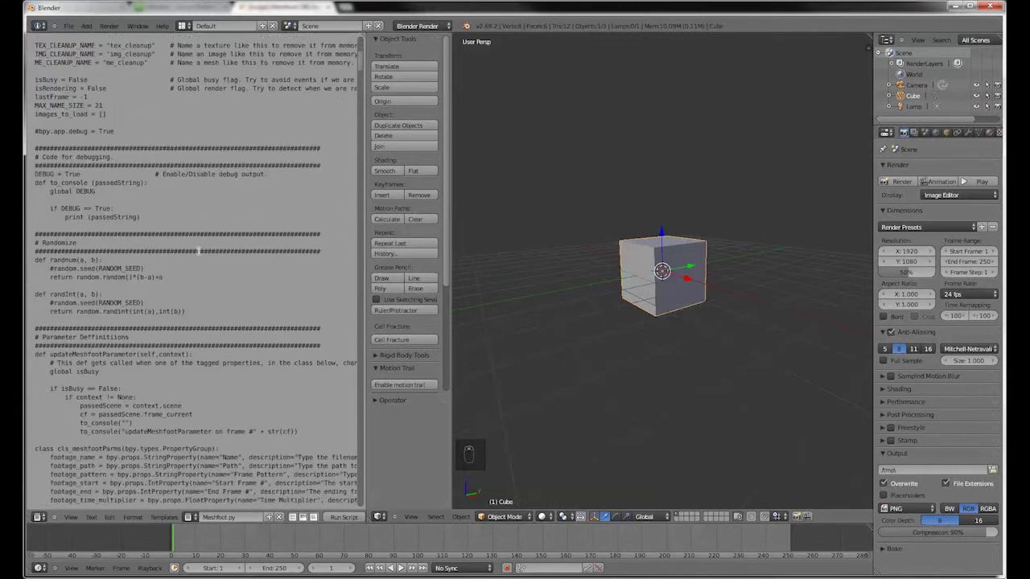
{"action": "scroll", "coordinate": [198, 251], "scroll_direction": "down", "scroll_amount": 12}
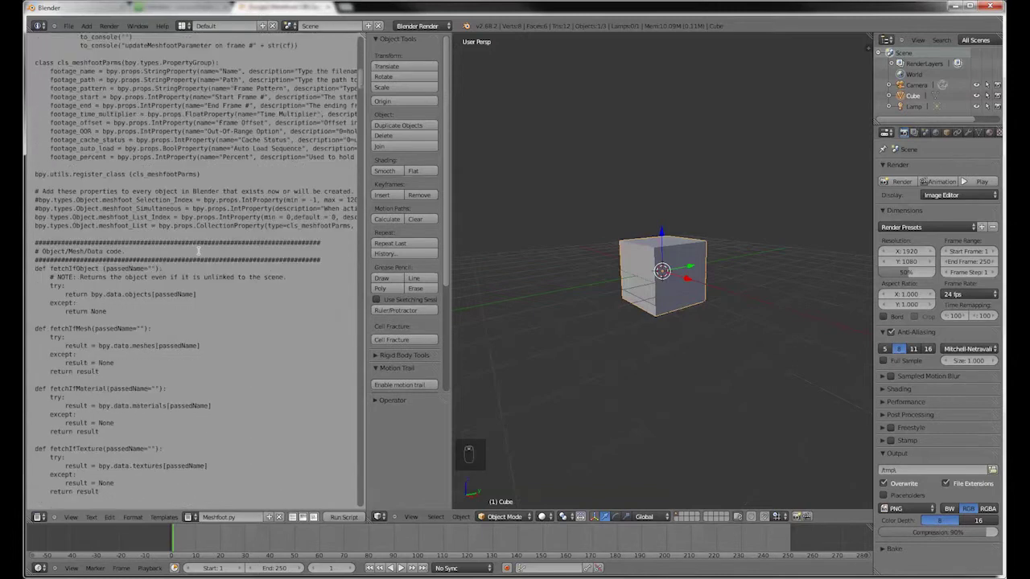
{"action": "scroll", "coordinate": [199, 251], "scroll_direction": "down", "scroll_amount": 3}
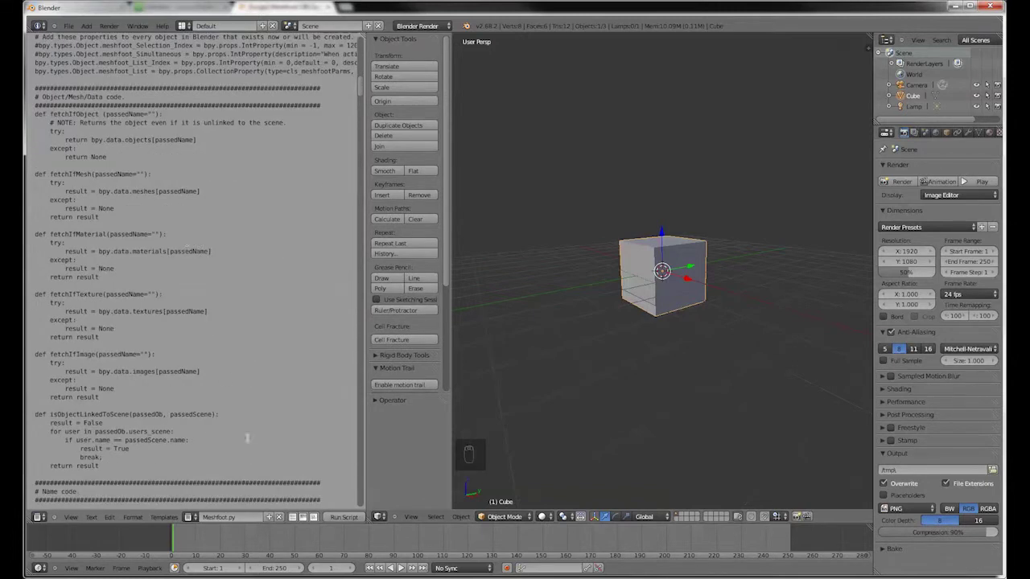
{"action": "scroll", "coordinate": [250, 521], "scroll_direction": "down", "scroll_amount": 3}
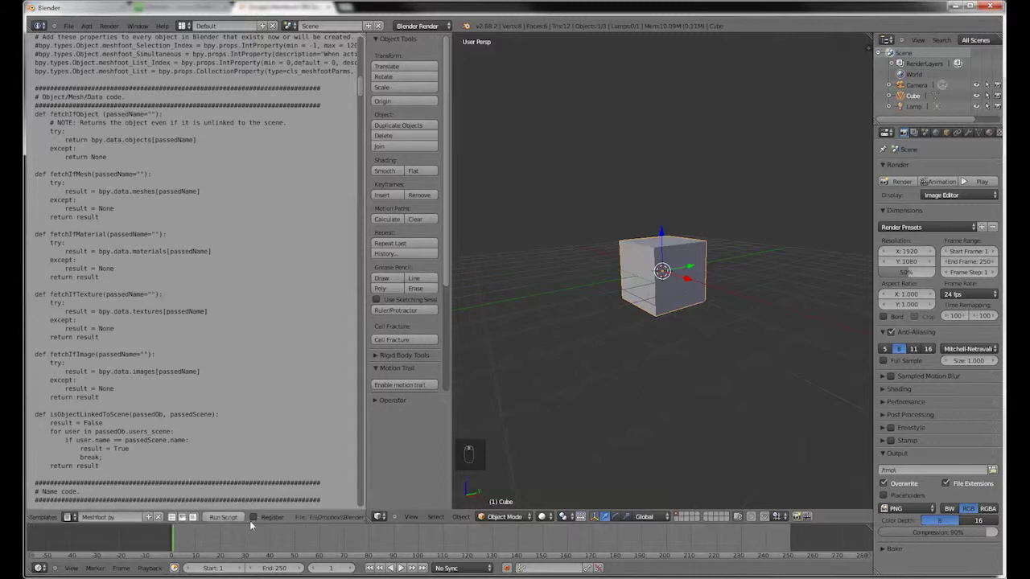
- Tick Register, run Meshfoot.py, and join the text editor into the full-width 3D view
{"action": "left_click", "coordinate": [254, 518]}
{"action": "left_click", "coordinate": [225, 518]}
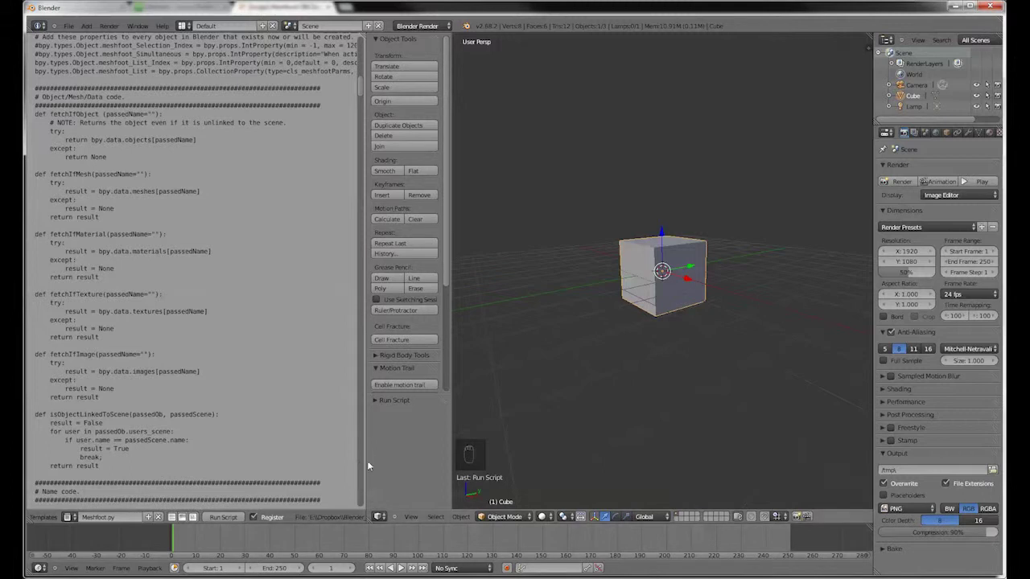
{"action": "left_click_drag", "start_coordinate": [367, 465], "coordinate": [200, 428]}
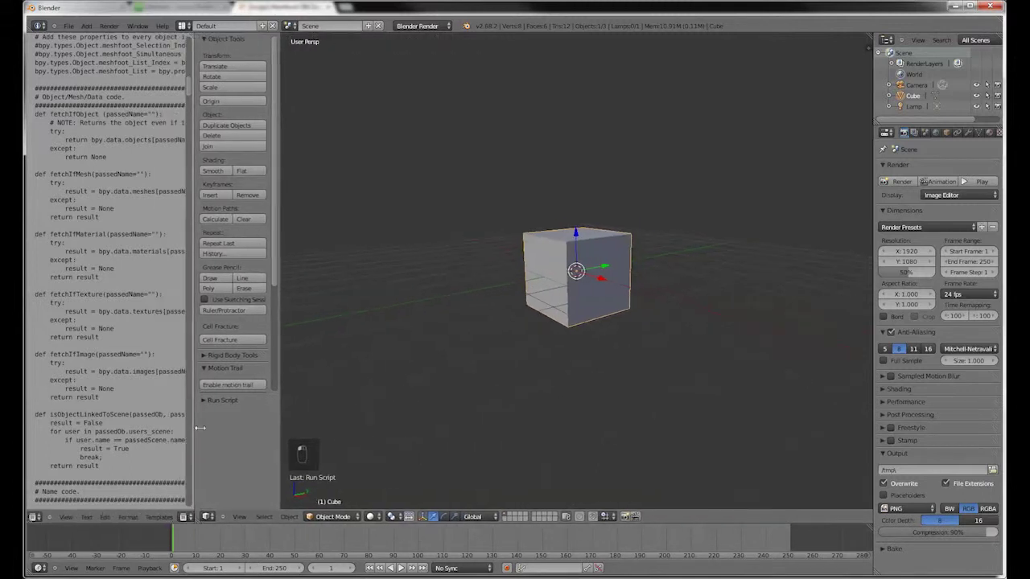
{"action": "left_click_drag", "start_coordinate": [200, 524], "coordinate": [54, 481]}
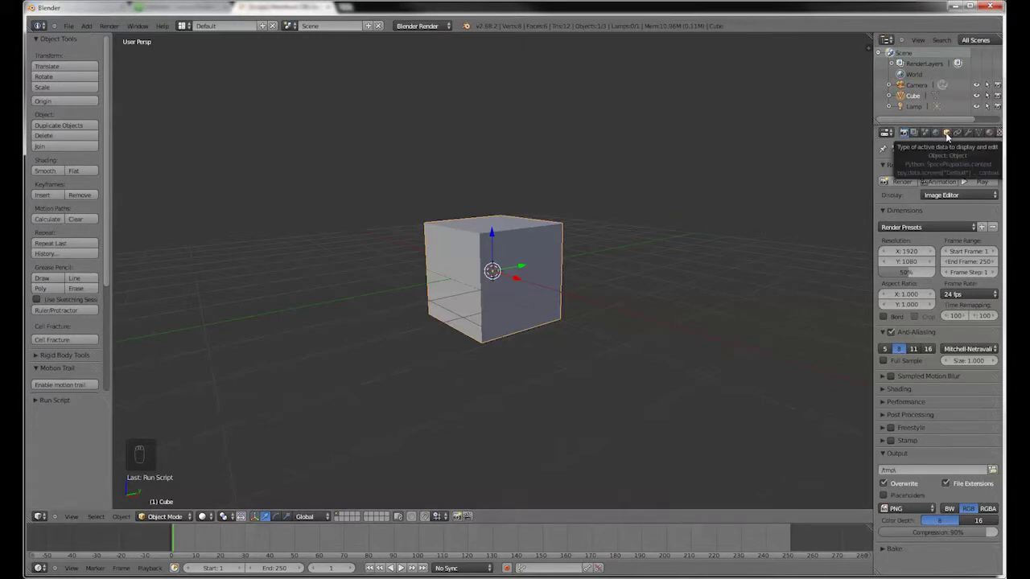
- Widen the Properties editor, show the Cube's Object tab, and collapse Relations and Groups
{"action": "left_click_drag", "start_coordinate": [874, 148], "coordinate": [810, 147]}
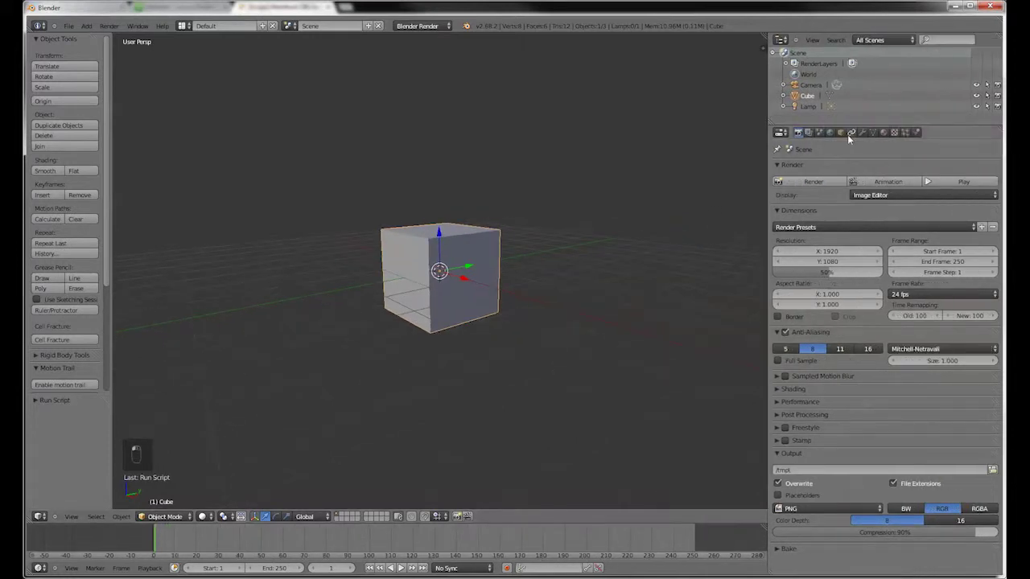
{"action": "left_click", "coordinate": [839, 133]}
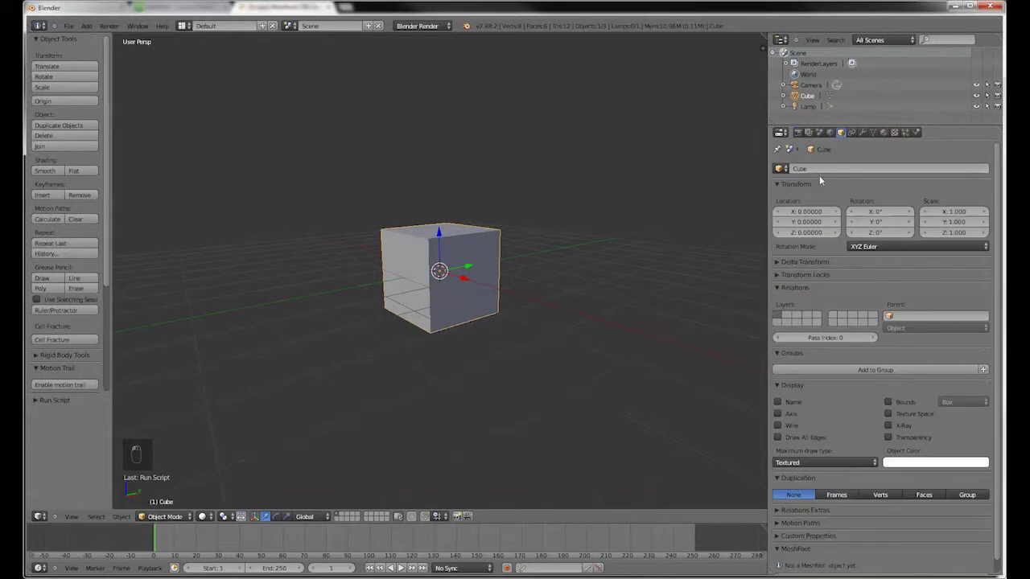
{"action": "scroll", "coordinate": [854, 322], "scroll_direction": "down", "scroll_amount": 1}
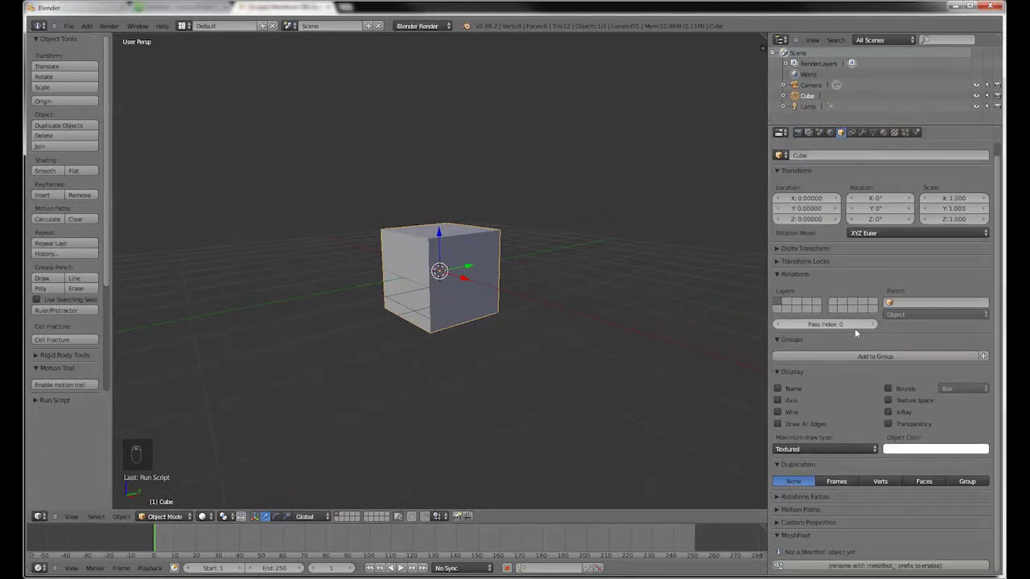
{"action": "left_click", "coordinate": [784, 273]}
{"action": "left_click", "coordinate": [785, 286]}
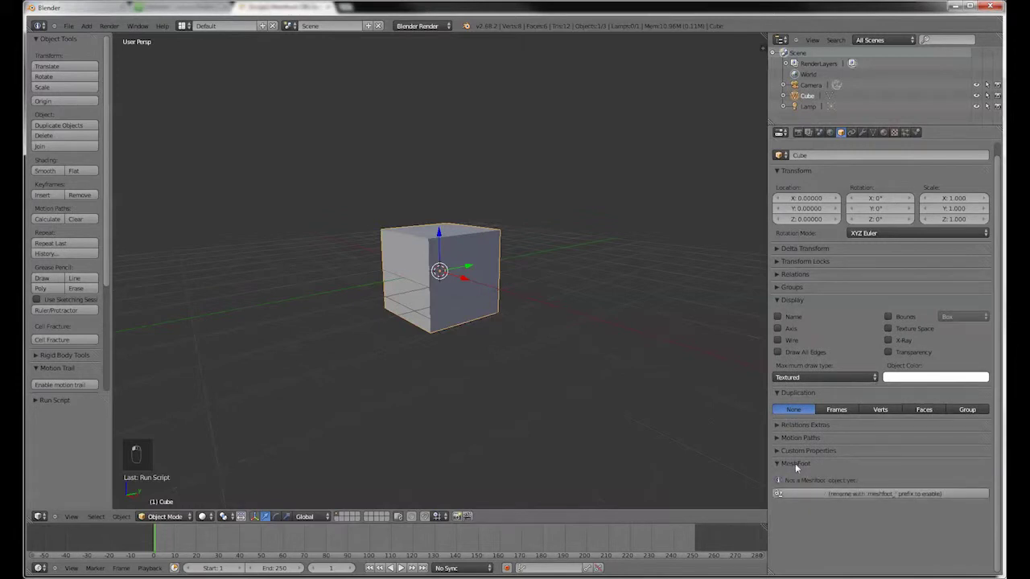
- Rename the Cube to meshfoot_Cube with the MeshFoot button, orbit to view it, then collapse the panel
{"action": "left_click", "coordinate": [808, 492]}
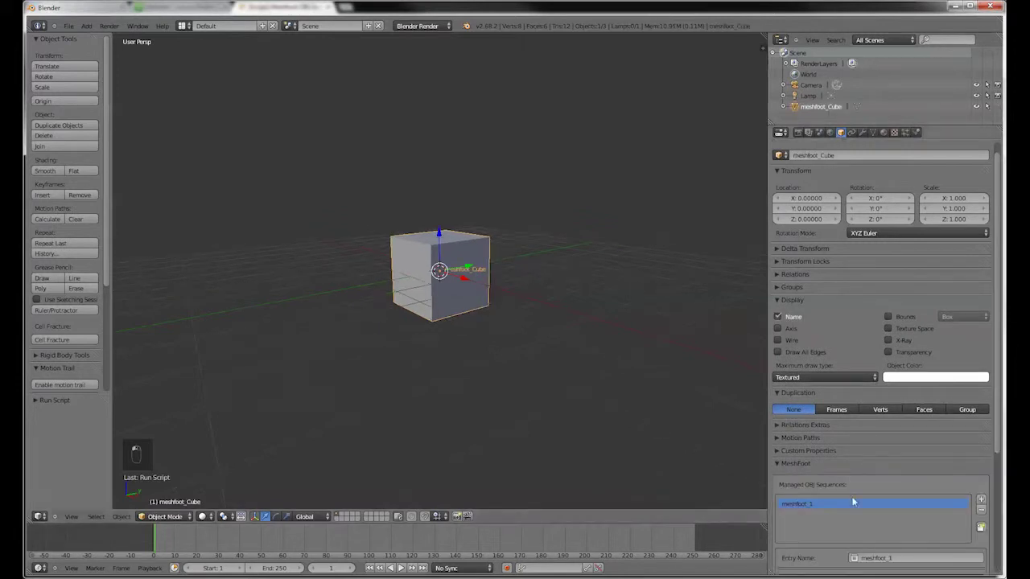
{"action": "scroll", "coordinate": [854, 502], "scroll_direction": "down", "scroll_amount": 5}
{"action": "middle_click_drag", "start_coordinate": [533, 322], "coordinate": [411, 323]}
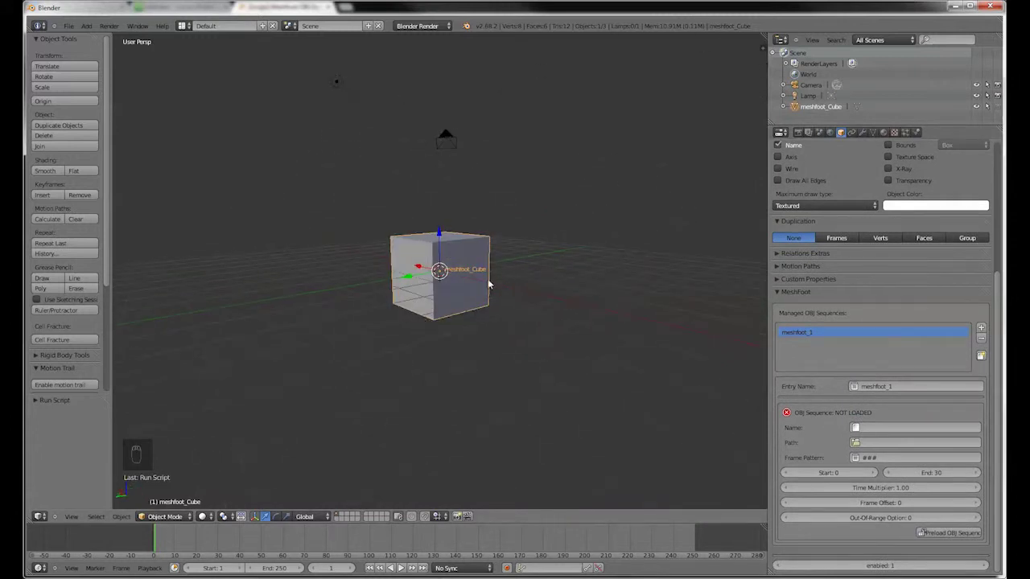
{"action": "middle_click_drag", "start_coordinate": [441, 292], "coordinate": [485, 259]}
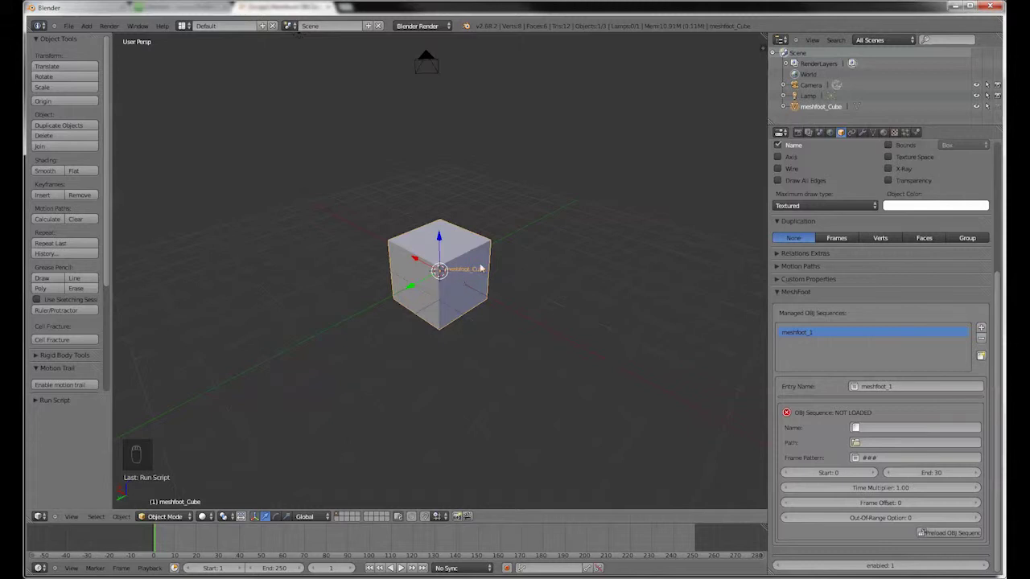
{"action": "left_click", "coordinate": [782, 293]}
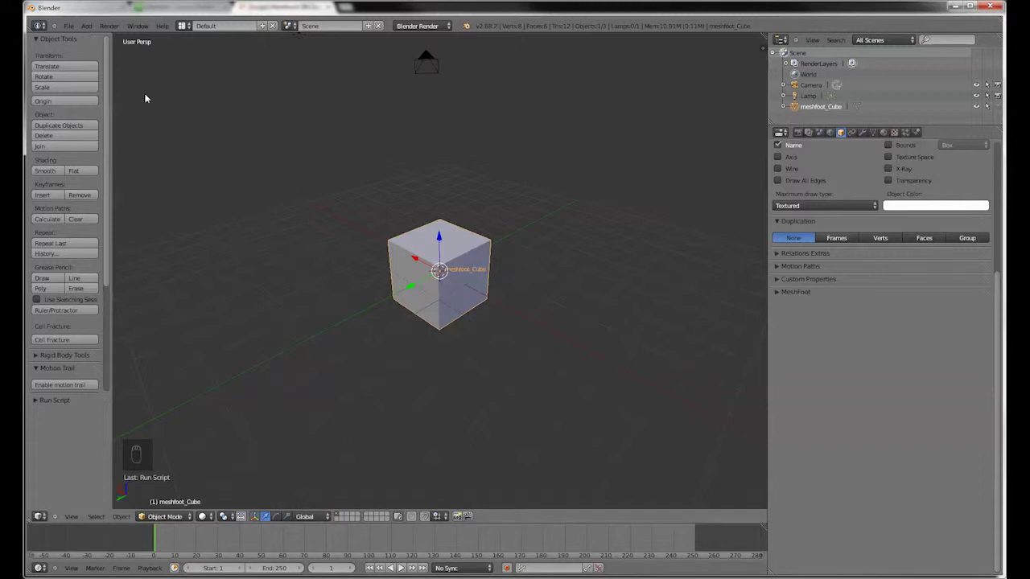
- Open the recent file 266_meshfoot_1e (7).blend
{"action": "left_click", "coordinate": [69, 25]}
{"action": "mouse_move", "coordinate": [119, 62]}
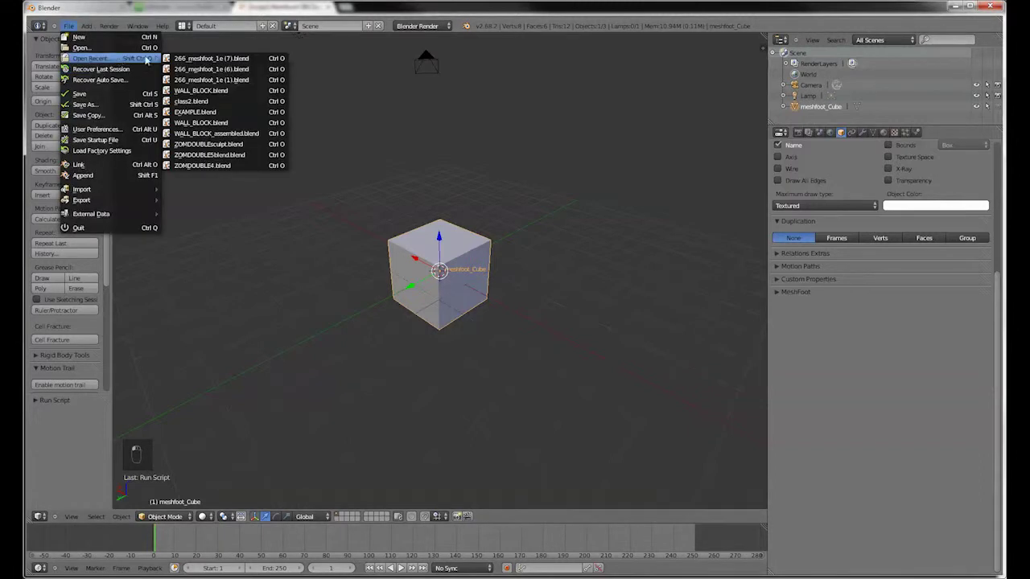
{"action": "left_click", "coordinate": [213, 61]}
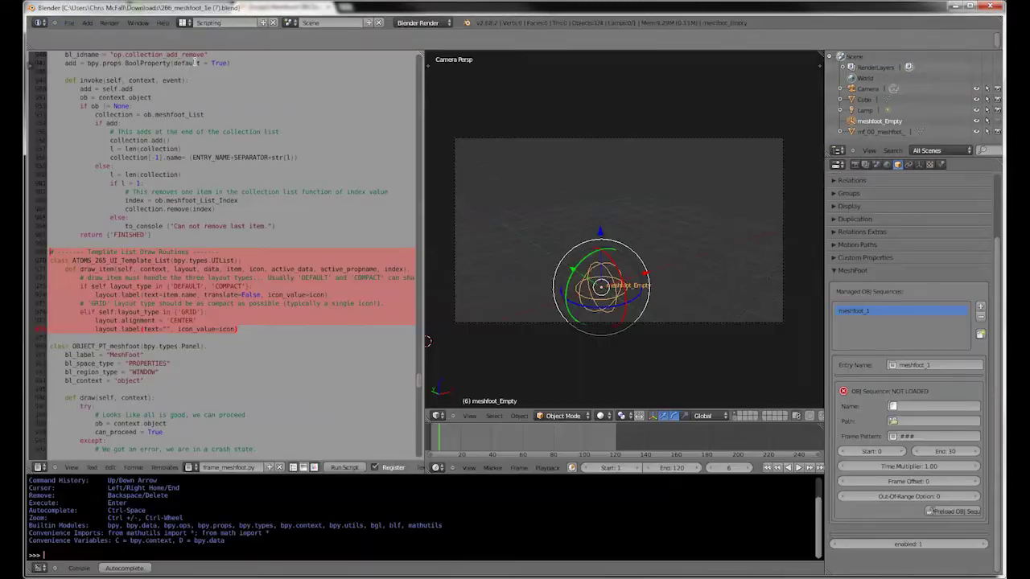
- Clear the script's text selection and scroll the text editor back to the top
{"action": "left_click", "coordinate": [42, 468]}
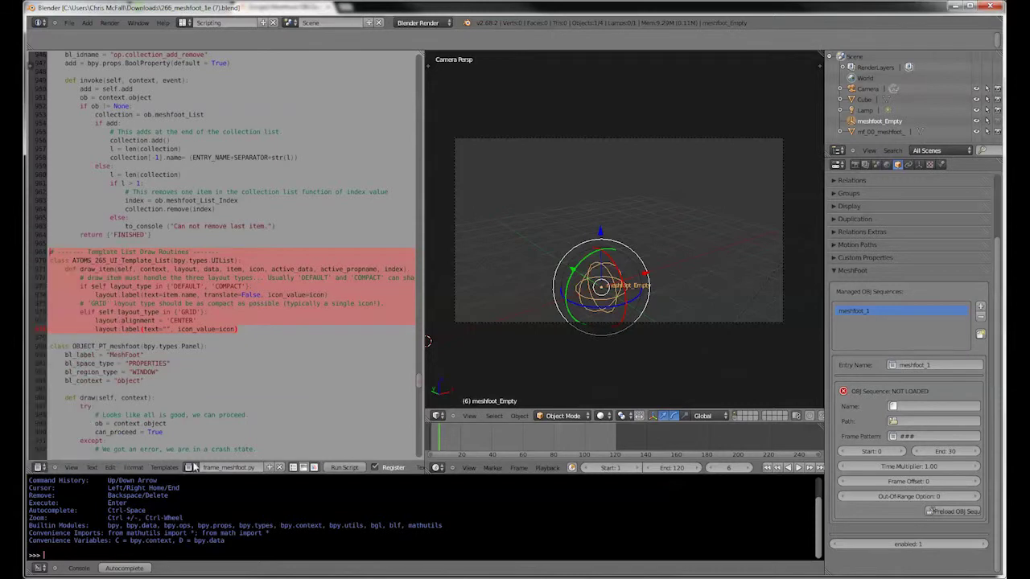
{"action": "left_click", "coordinate": [196, 239]}
{"action": "scroll", "coordinate": [264, 340], "scroll_direction": "up", "scroll_amount": 5}
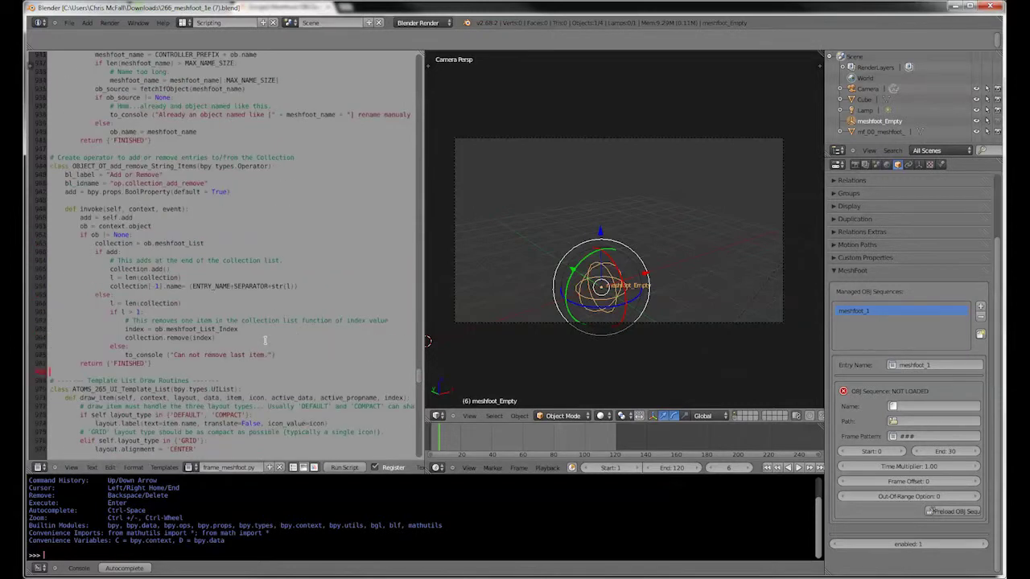
{"action": "left_click_drag", "start_coordinate": [419, 372], "coordinate": [419, 54]}
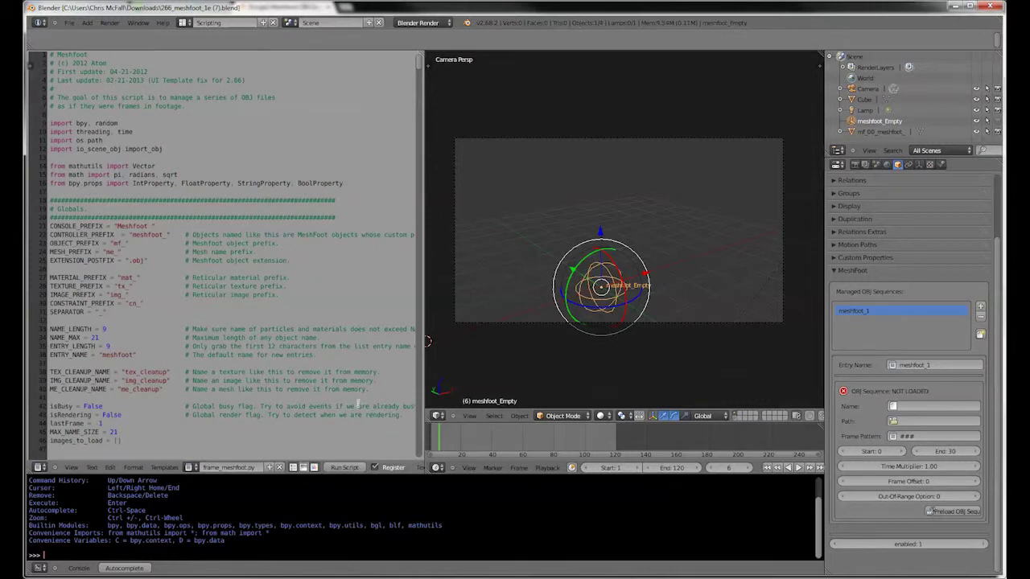
{"action": "left_click", "coordinate": [38, 467]}
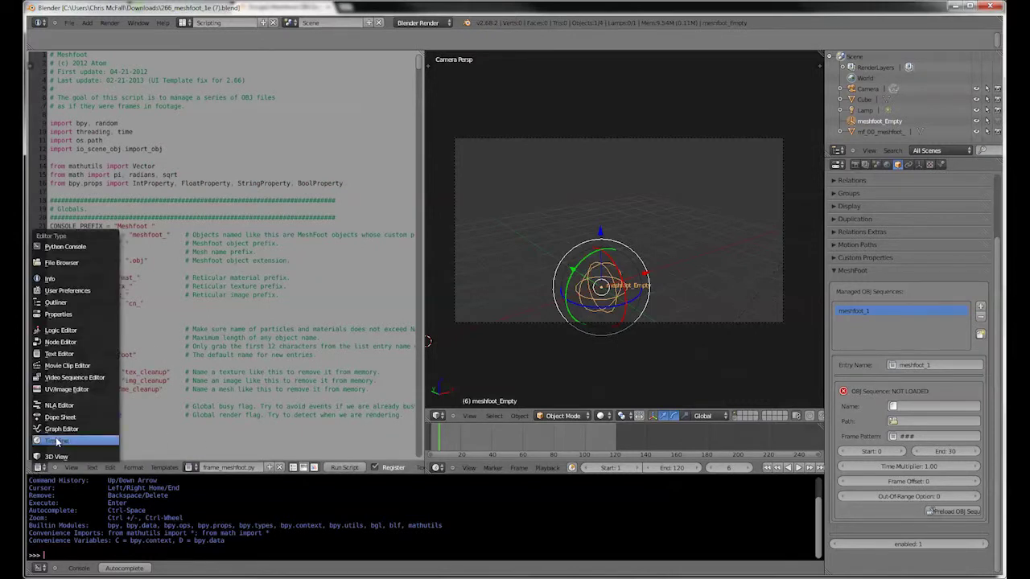
{"action": "left_click", "coordinate": [188, 466]}
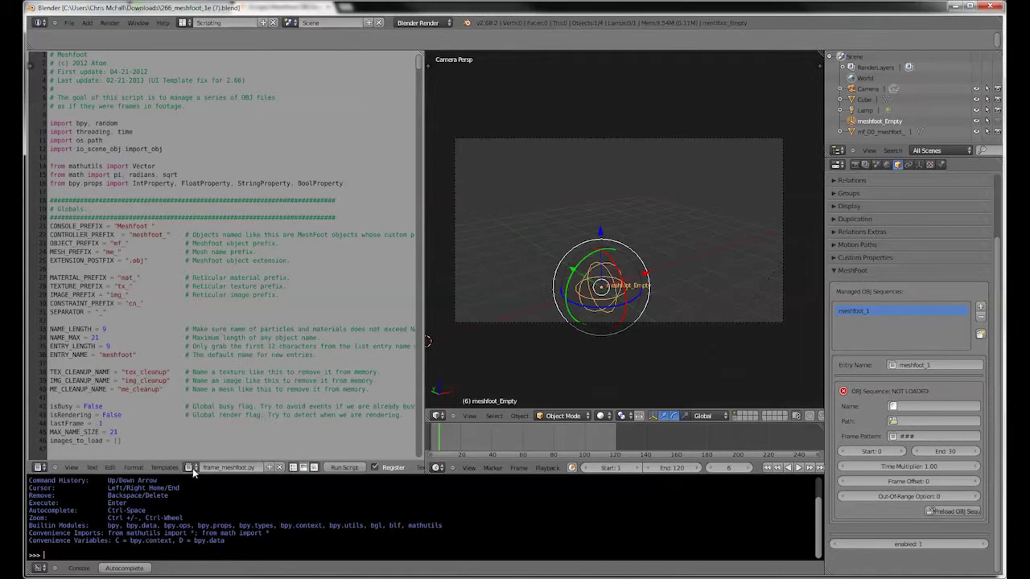
{"action": "left_click", "coordinate": [190, 467]}
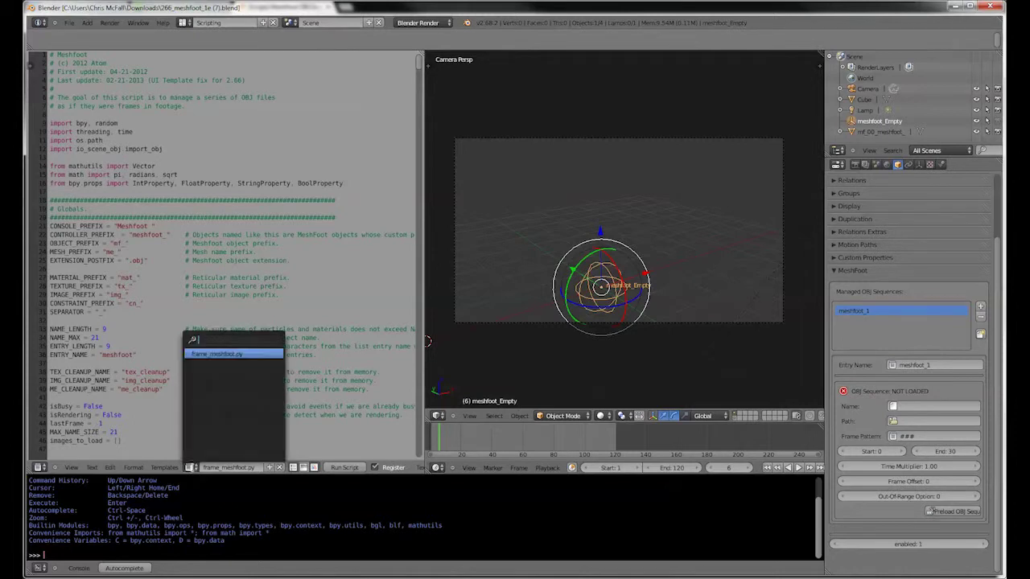
{"action": "left_click", "coordinate": [91, 467]}
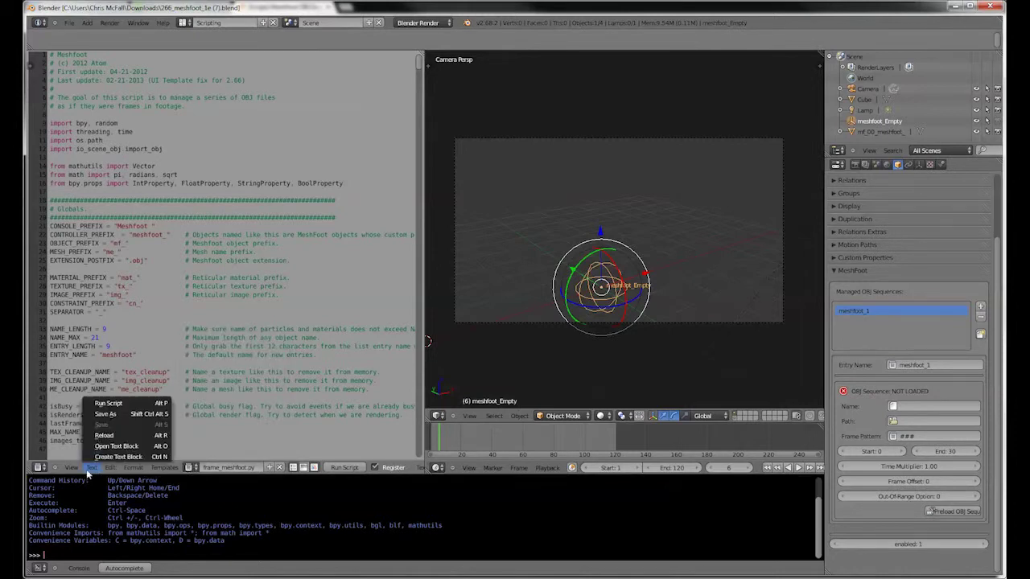
{"action": "key", "text": "Escape"}
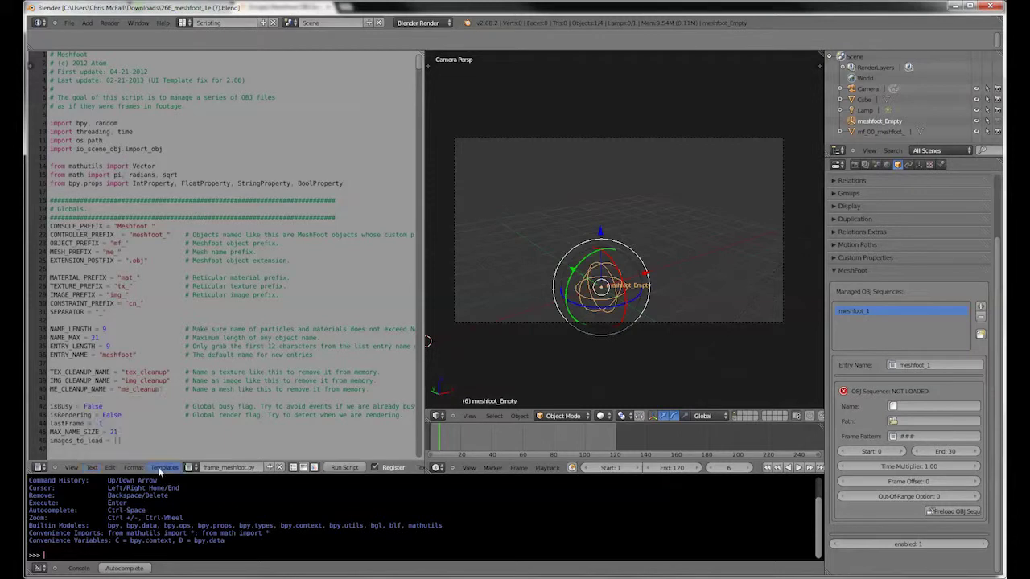
{"action": "left_click", "coordinate": [94, 468]}
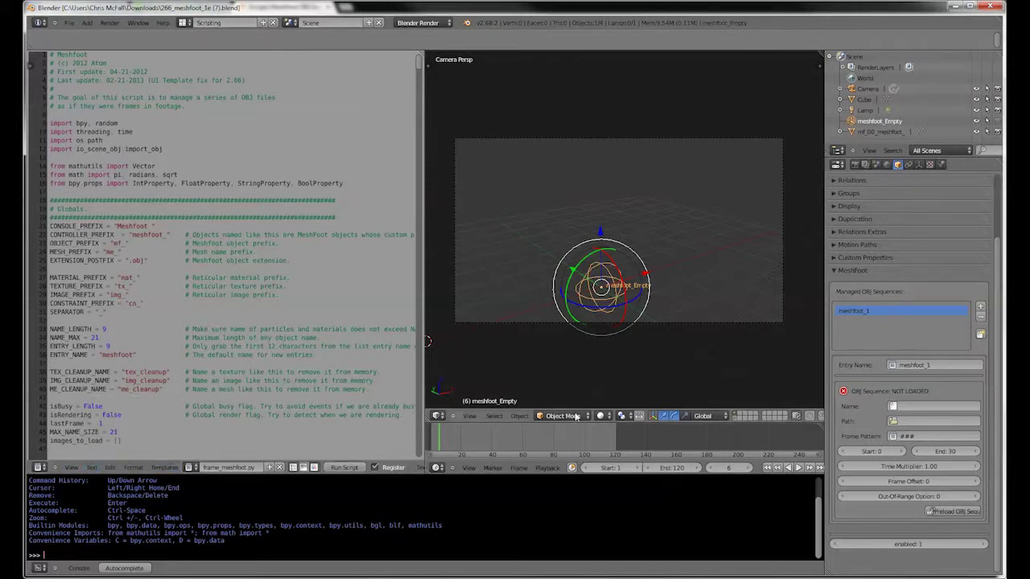